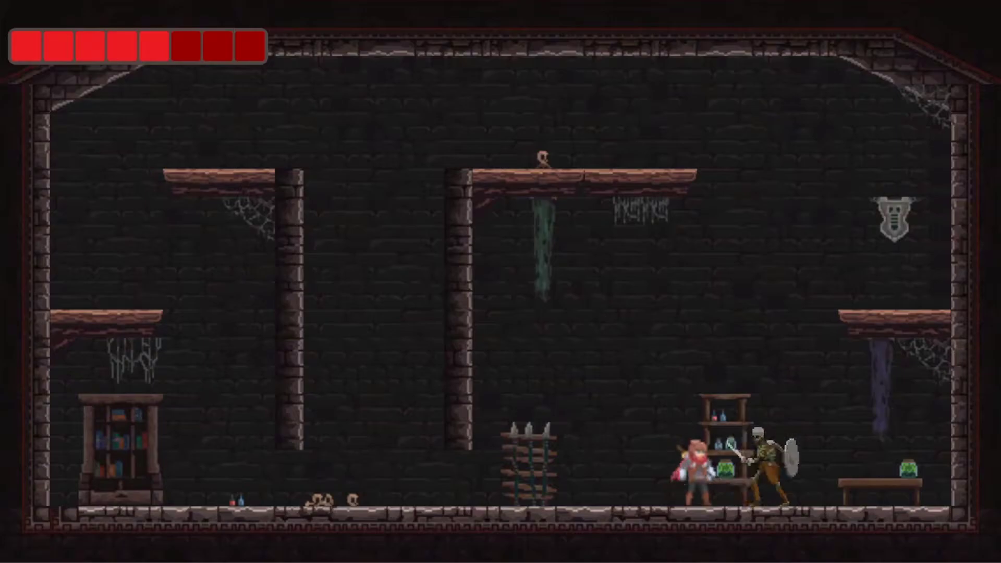
# Step: Attack the skeleton three times, then pause to show the RESUME, SETTINGS and QUIT menu
pyautogui.press('x')
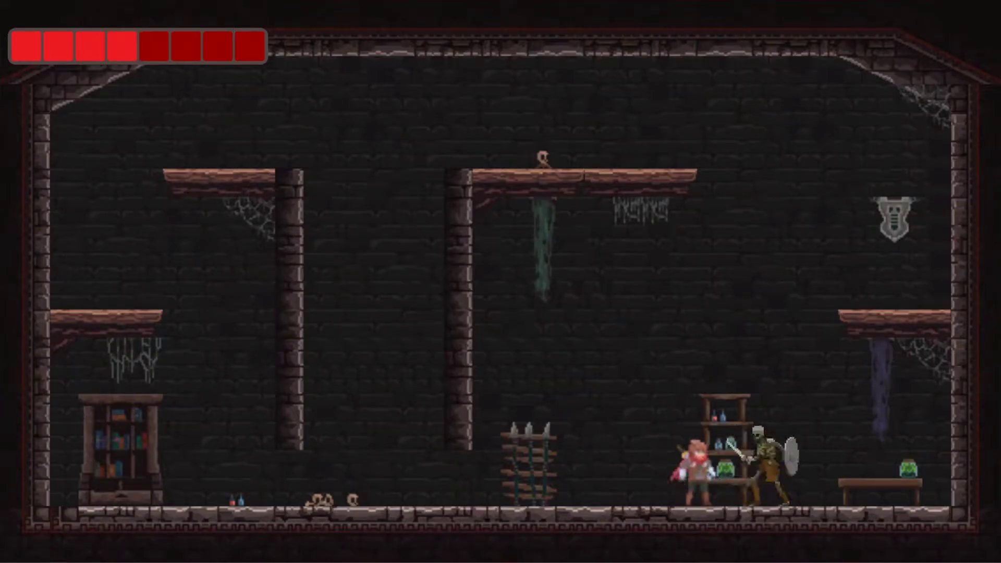
pyautogui.press('x')
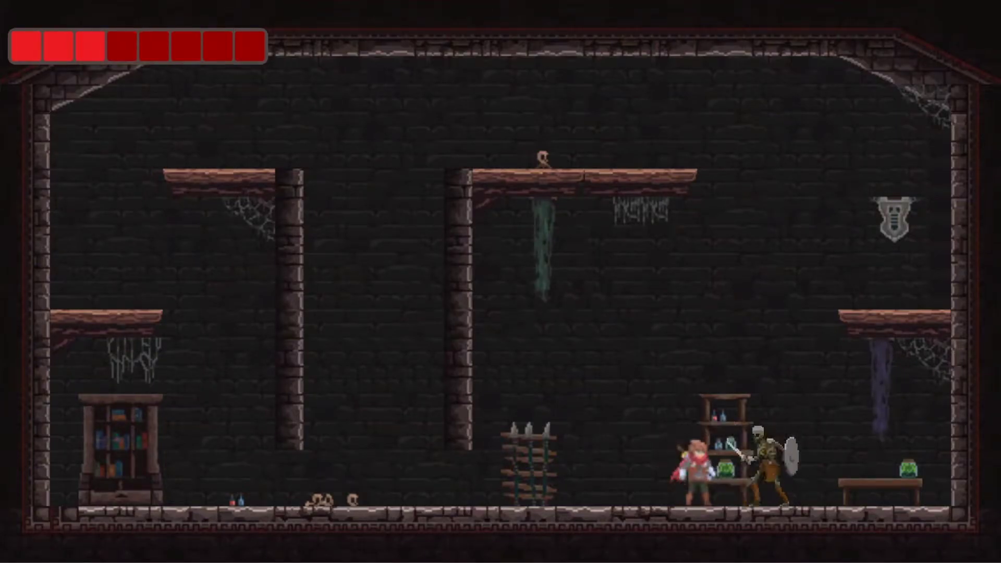
pyautogui.press('x')
pyautogui.press('Escape')
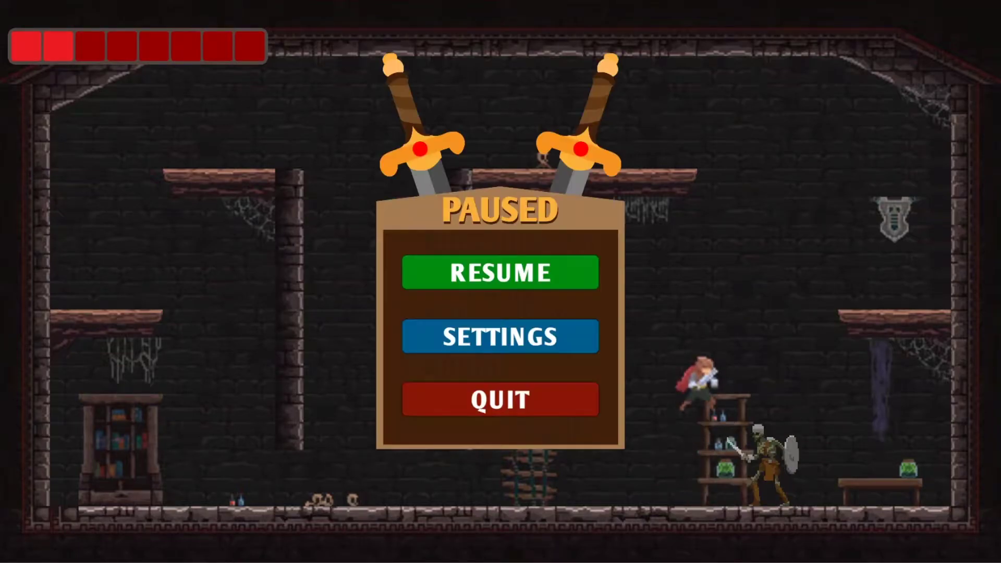
pyautogui.press('Escape')
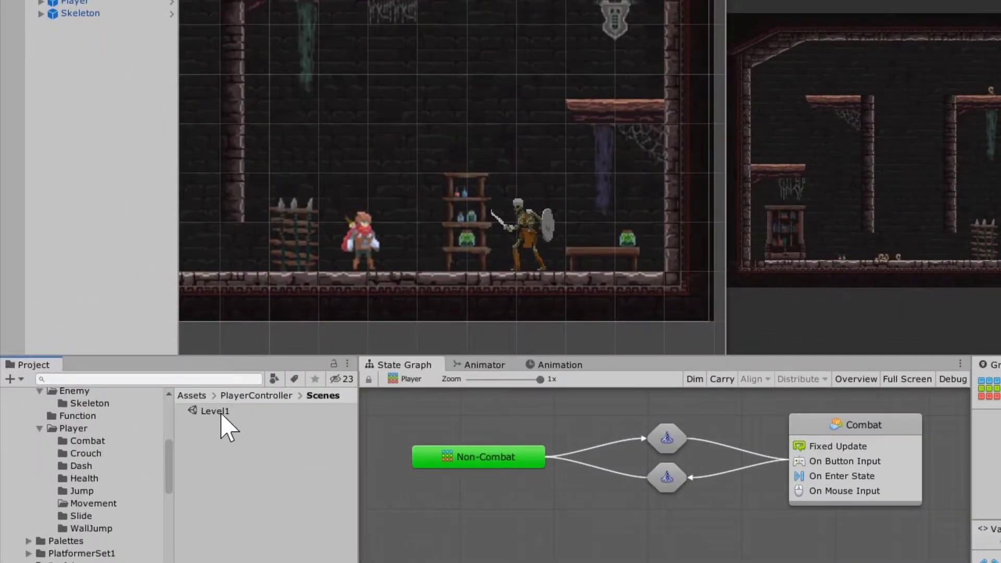
# Step: Create a scene asset named HUD in the Scenes folder and open it
pyautogui.rightClick(199, 443)
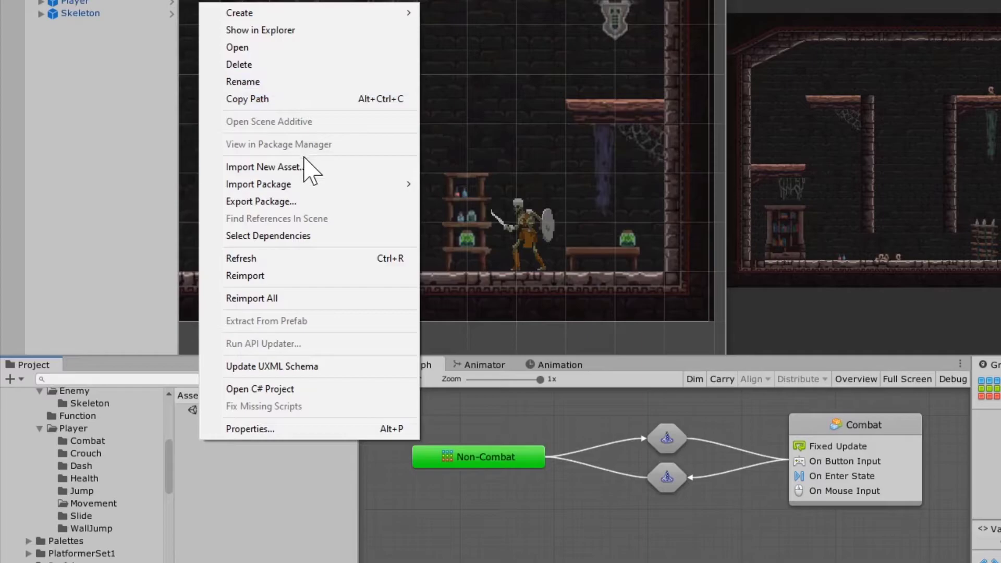
pyautogui.moveTo(350, 19)
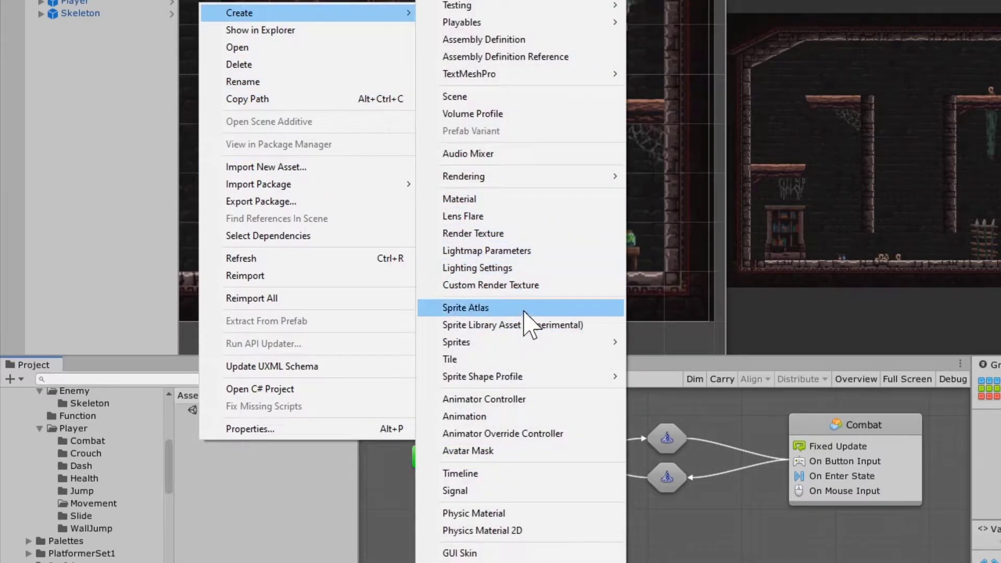
pyautogui.click(494, 99)
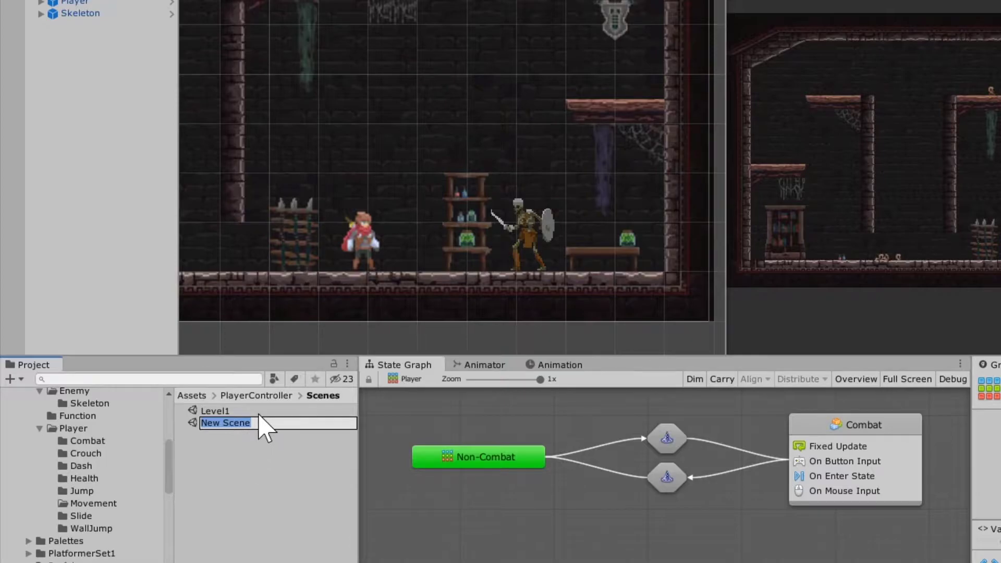
pyautogui.write('HUD')
pyautogui.press('Return')
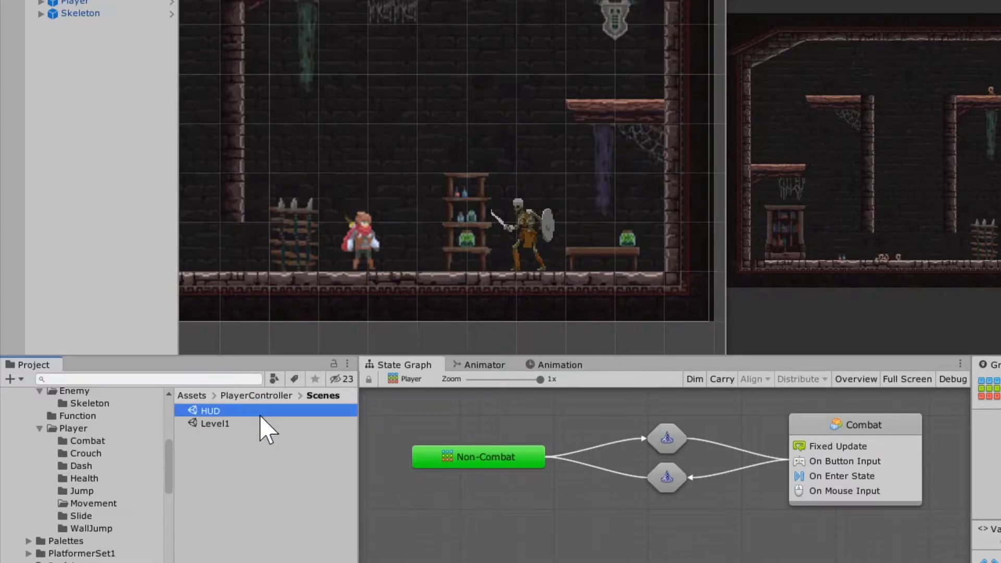
pyautogui.doubleClick(211, 413)
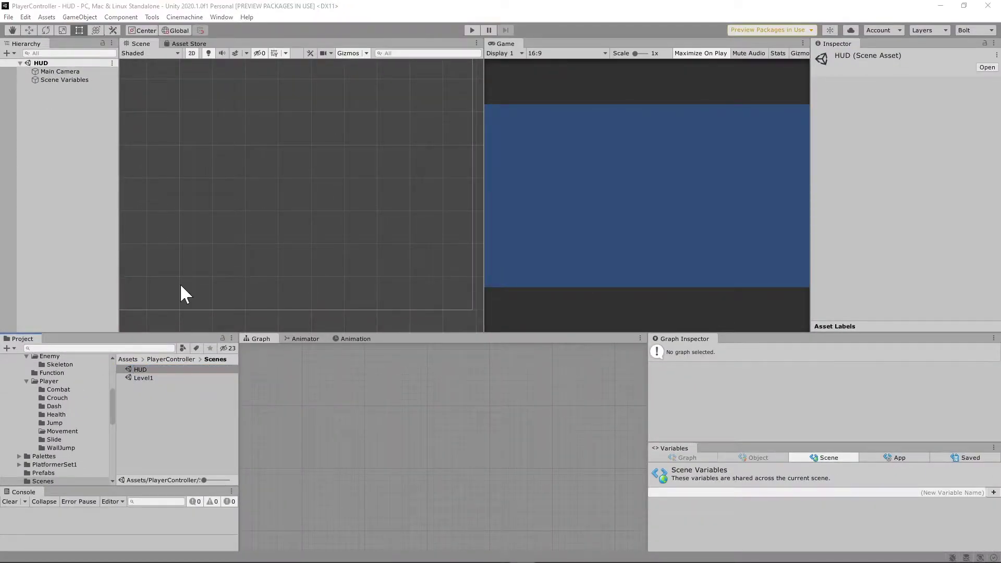
# Step: Delete the Main Camera, add a UI Canvas, and frame it in the Scene view
pyautogui.click(44, 73)
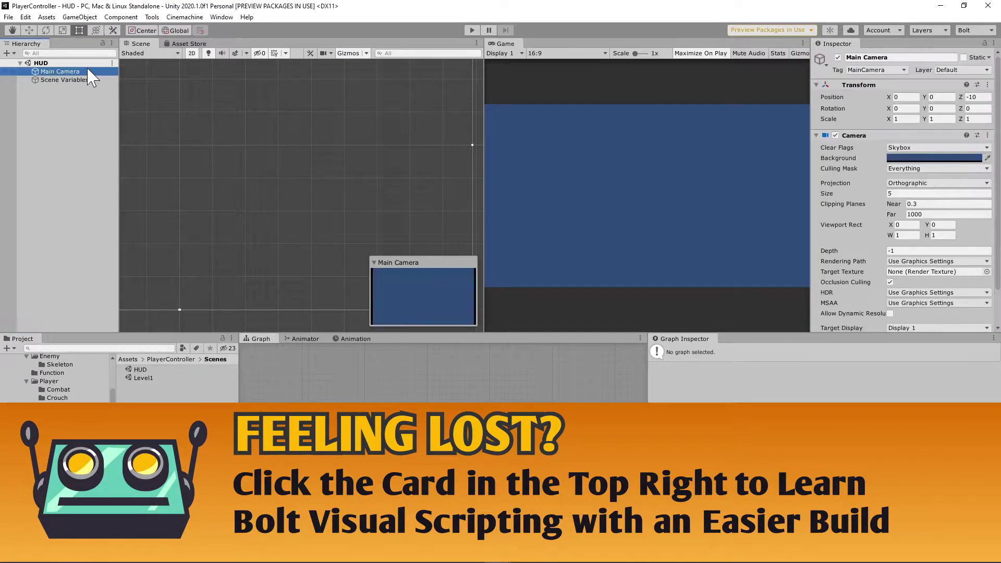
pyautogui.press('Delete')
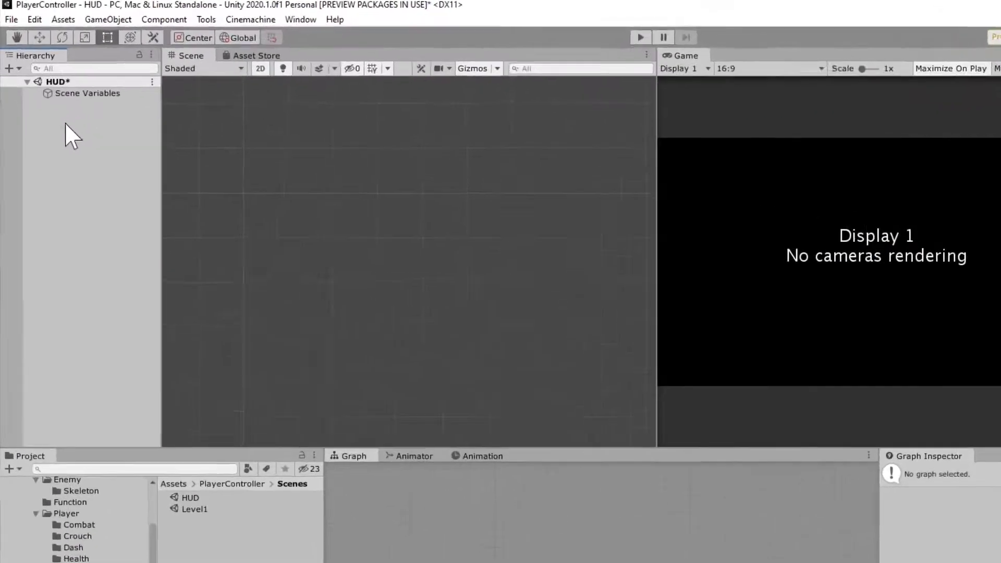
pyautogui.rightClick(49, 95)
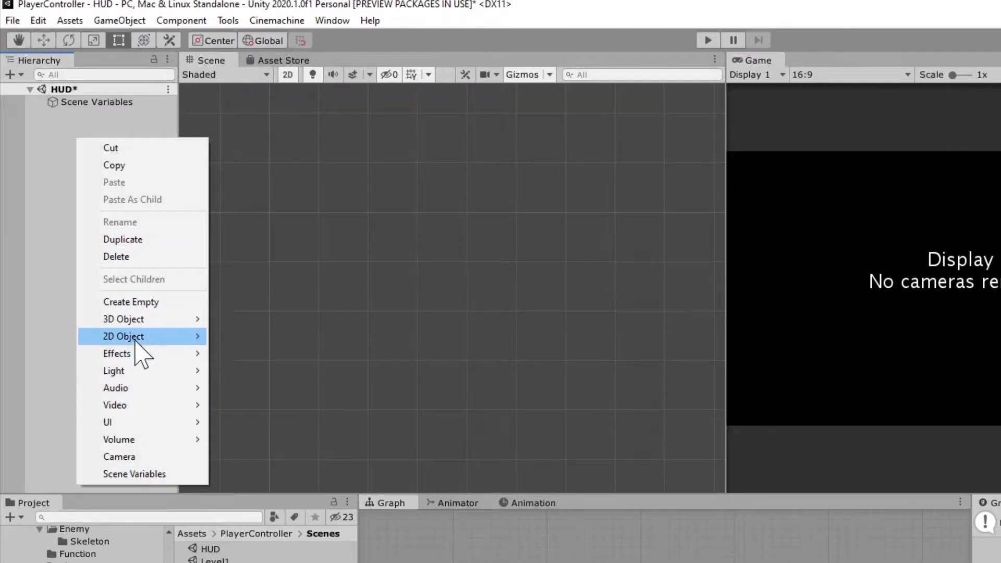
pyautogui.moveTo(144, 423)
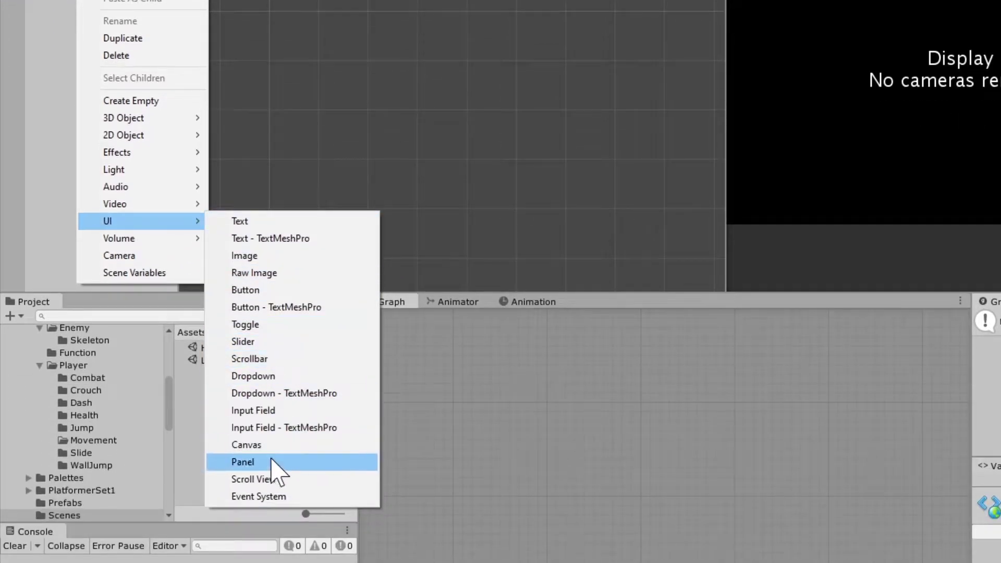
pyautogui.click(271, 447)
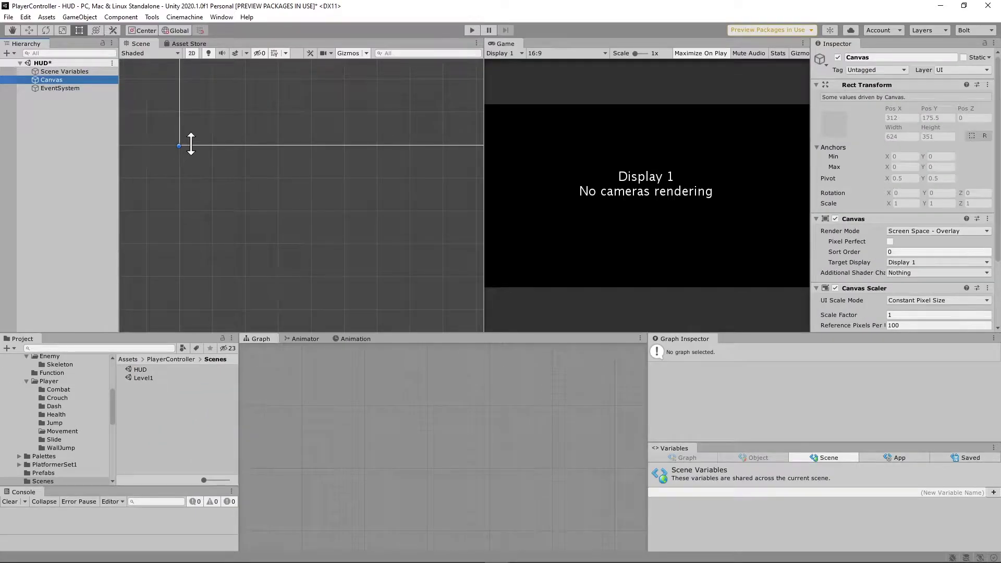
pyautogui.press('f')
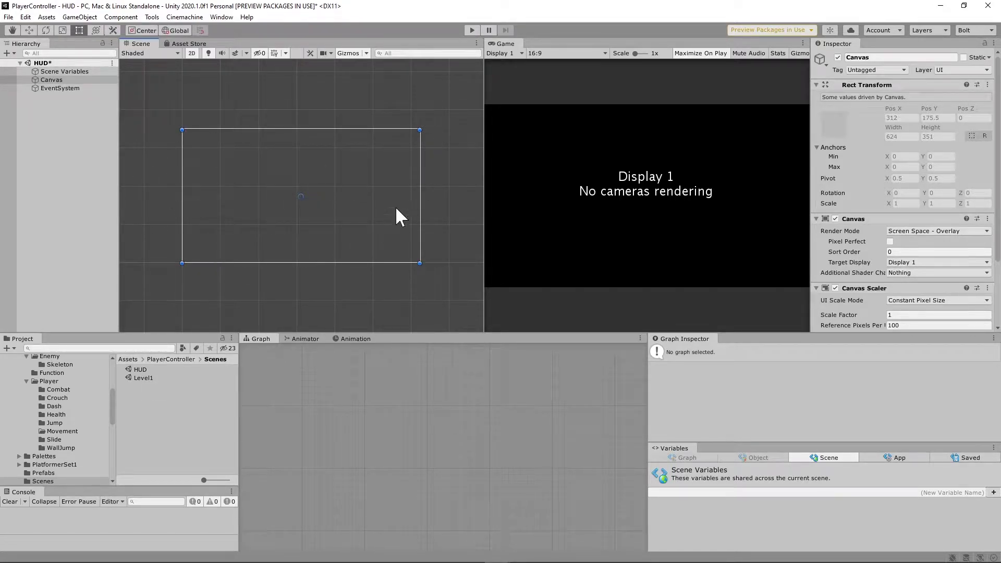
# Step: Rename the Canvas to HUD and move it above Scene Variables in the Hierarchy
pyautogui.click(54, 81)
pyautogui.press('F2')
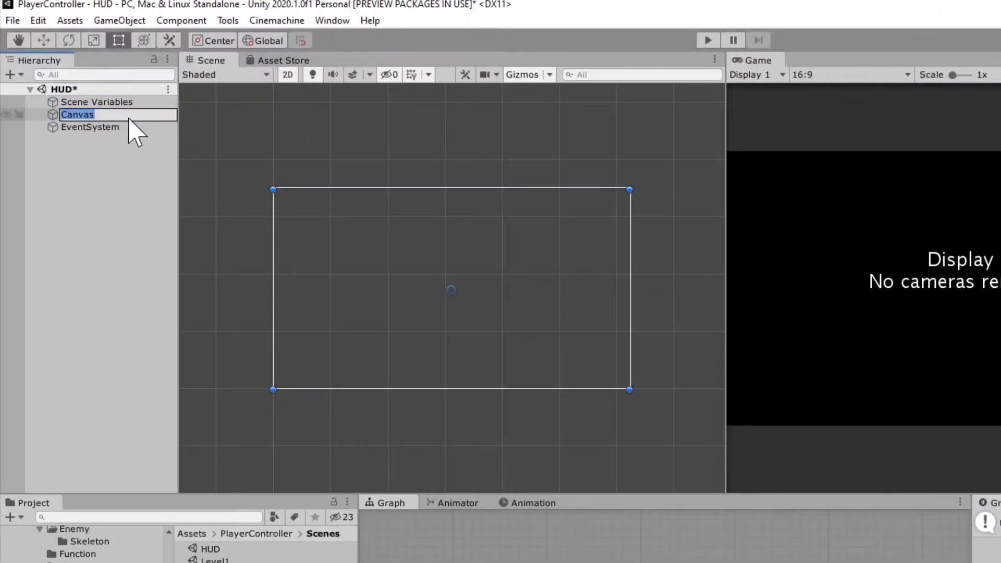
pyautogui.press('Return')
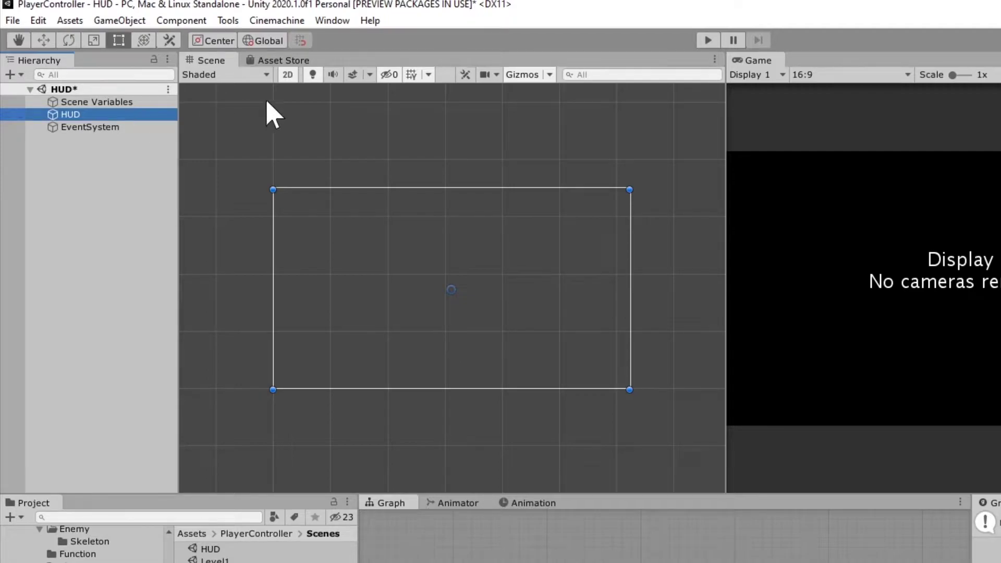
pyautogui.moveTo(50, 112); pyautogui.dragTo(52, 93)
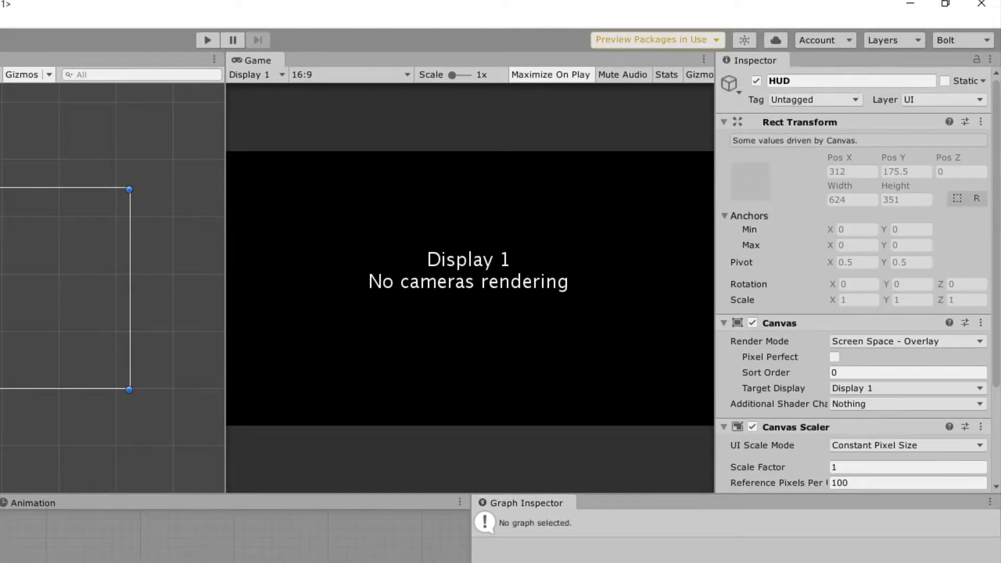
# Step: Set the Canvas Scaler to Scale With Screen Size at 800×600, then show the Menu Sprites folder
pyautogui.scroll(-5, 845, 286)
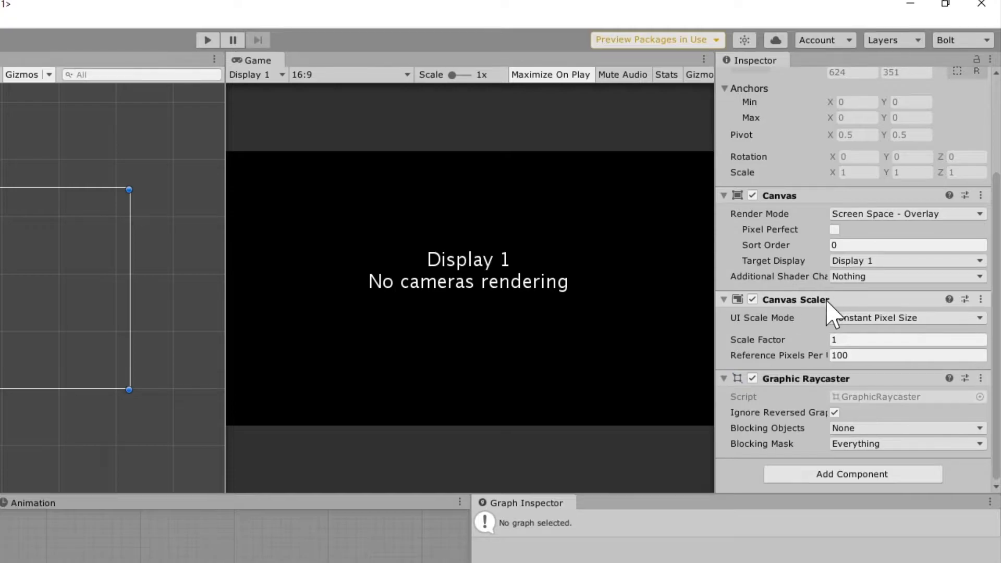
pyautogui.scroll(5, 805, 146)
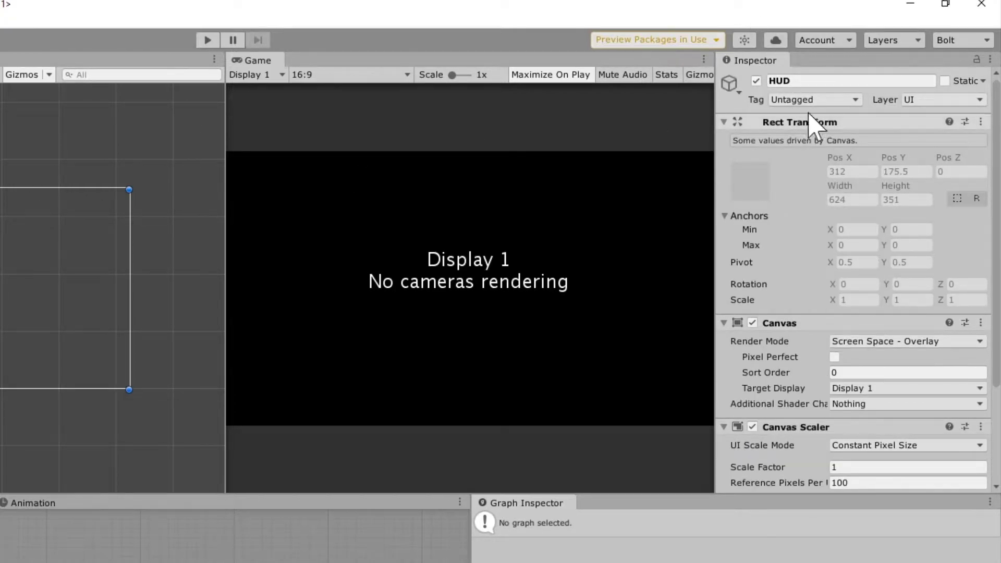
pyautogui.scroll(-5, 803, 146)
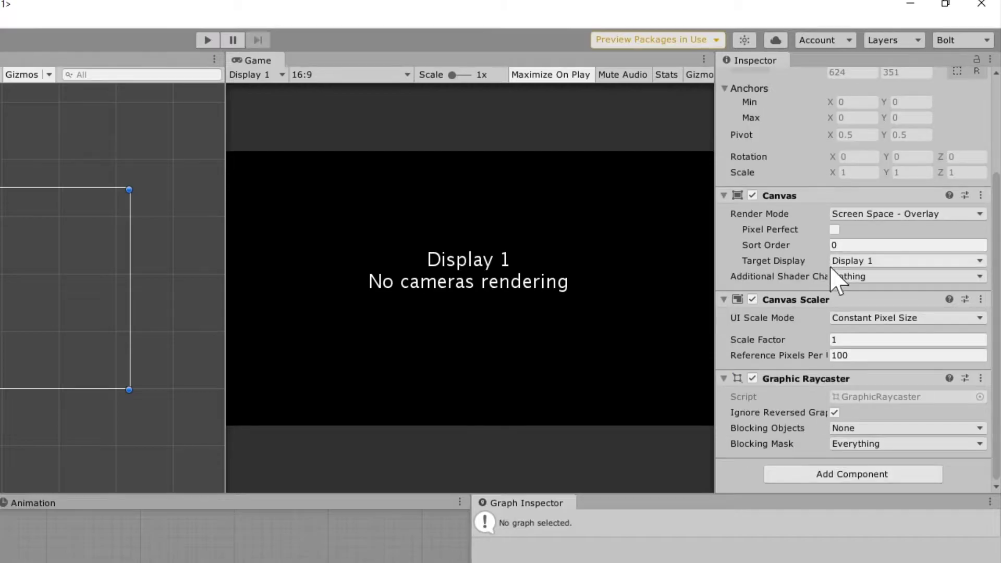
pyautogui.click(868, 323)
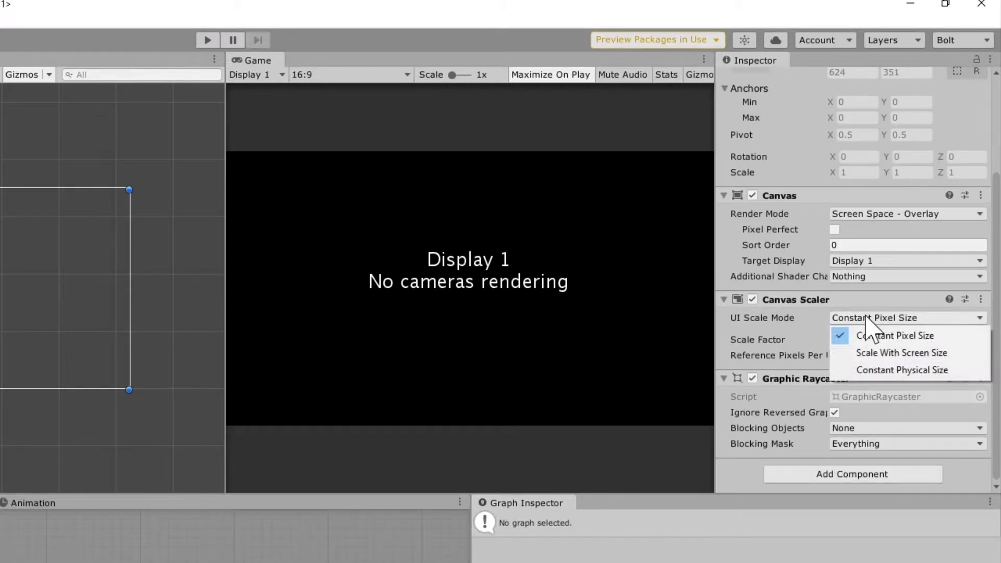
pyautogui.click(894, 354)
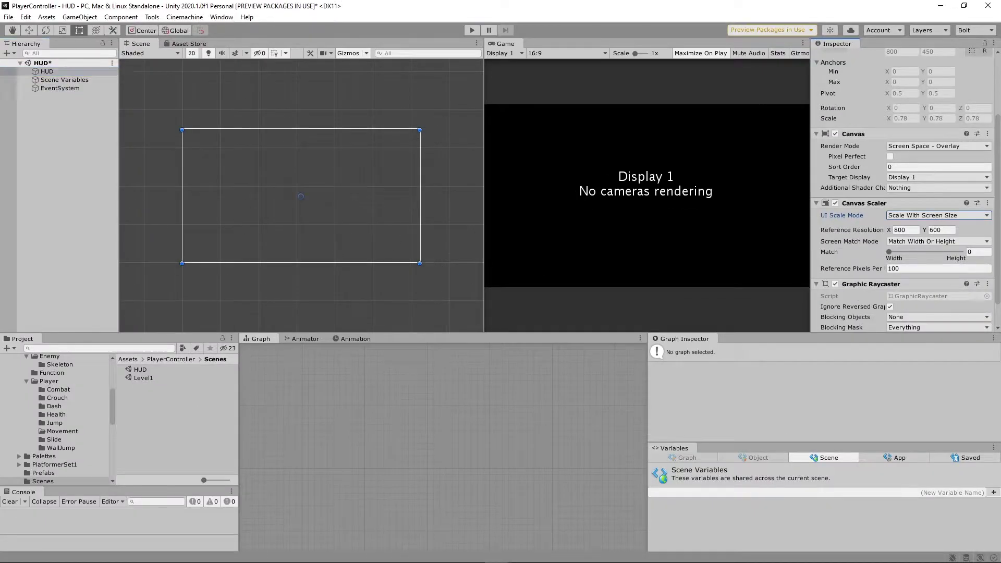
pyautogui.click(73, 480)
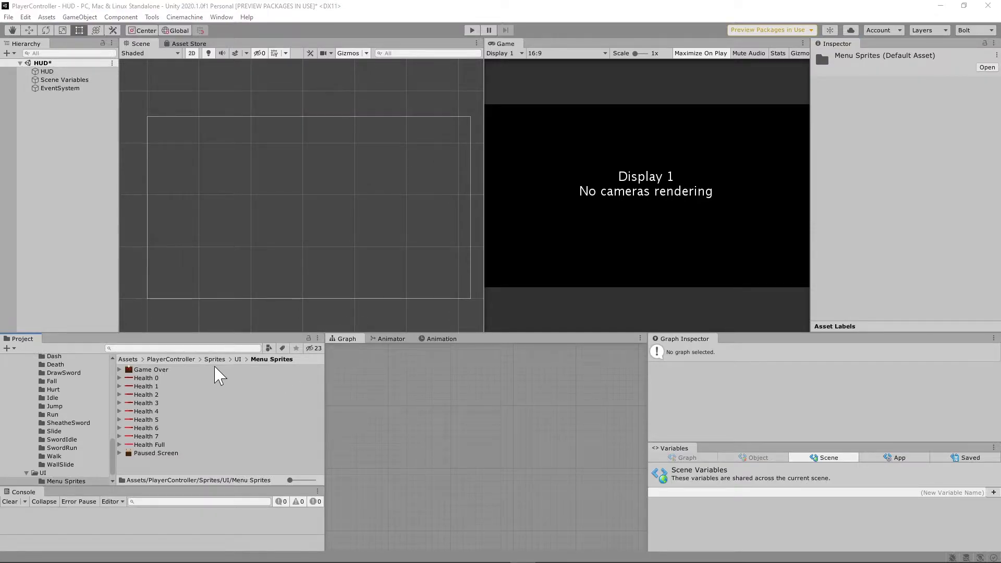
pyautogui.click(214, 359)
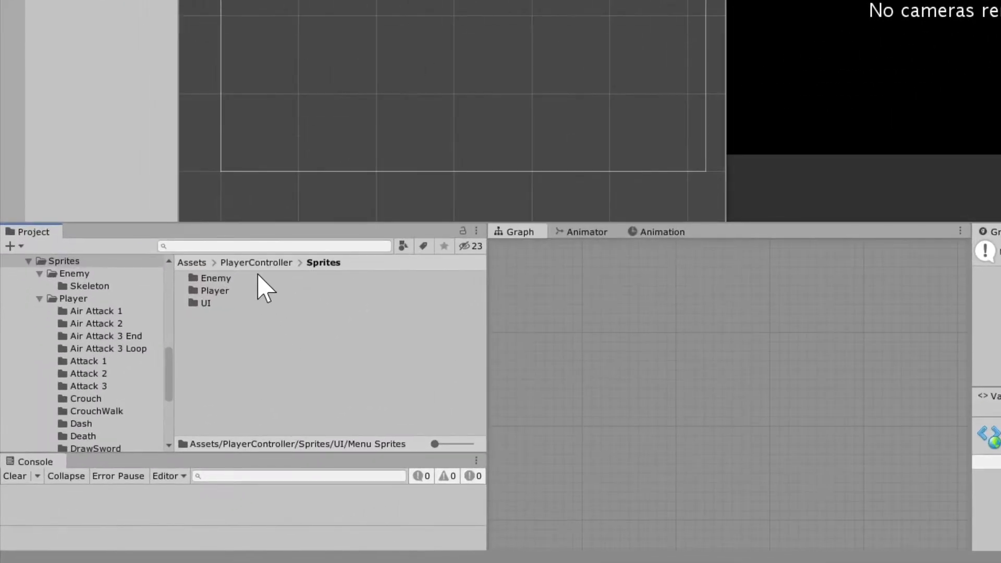
pyautogui.doubleClick(195, 303)
pyautogui.doubleClick(199, 278)
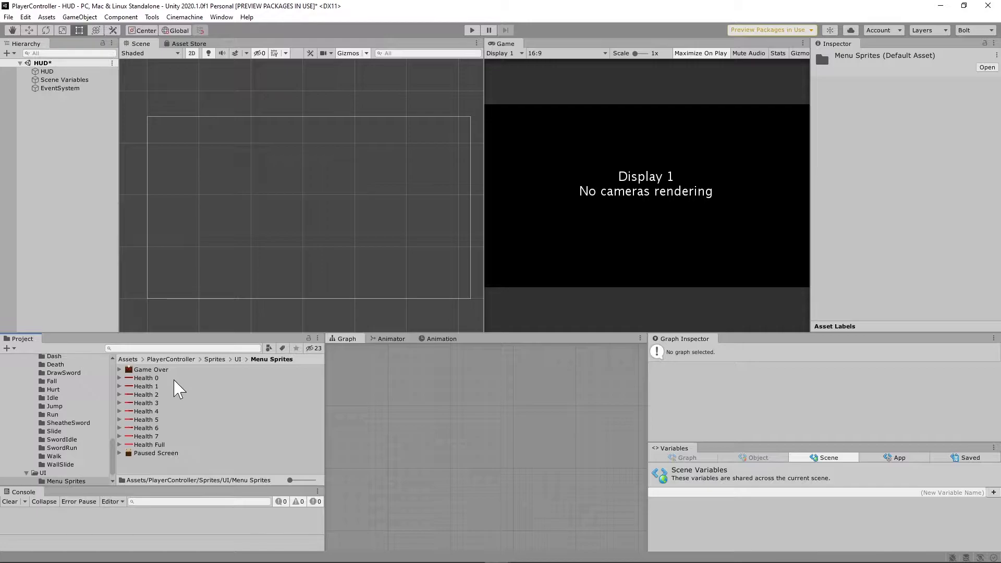
pyautogui.click(131, 370)
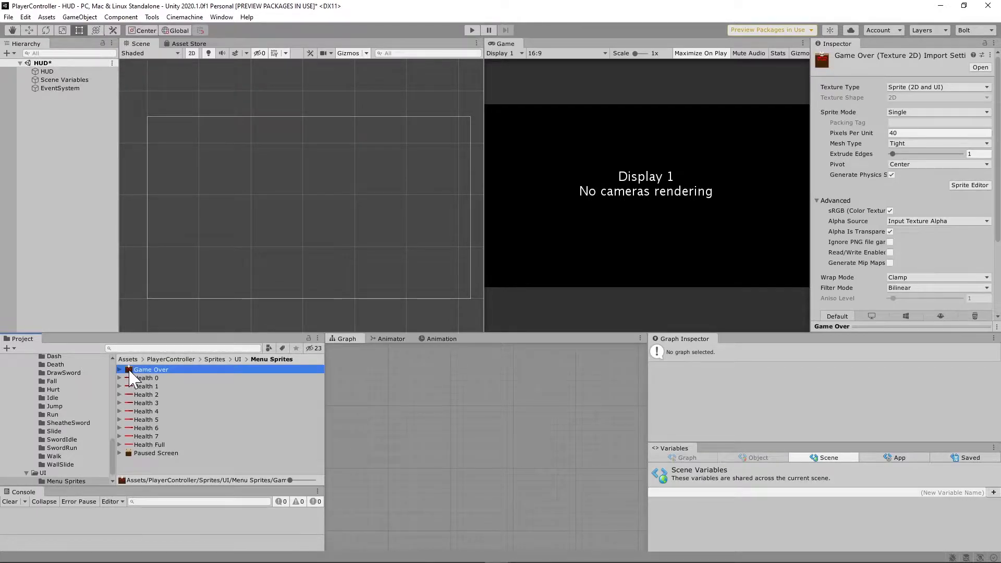
pyautogui.moveTo(134, 378); pyautogui.dragTo(214, 216)
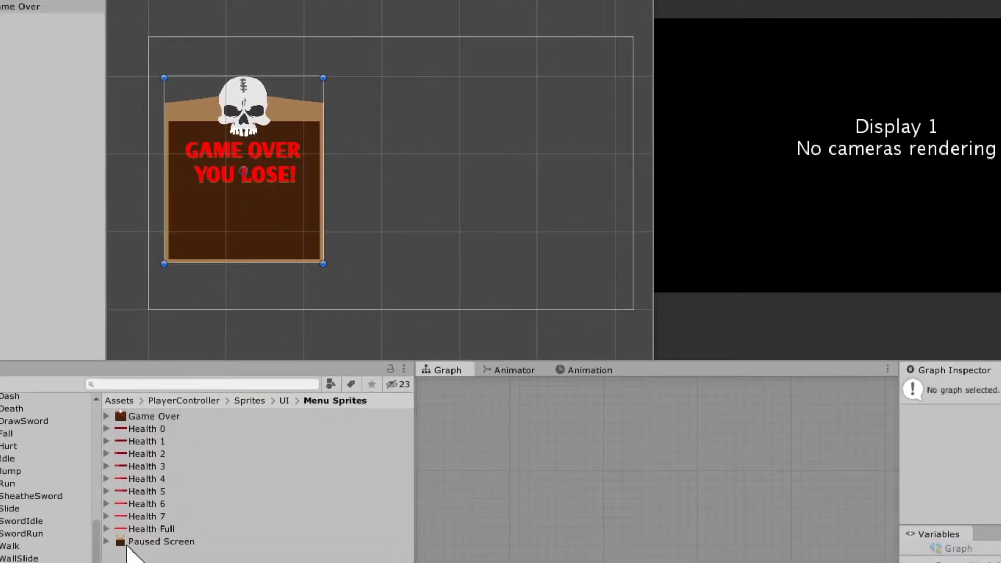
pyautogui.moveTo(128, 544)
pyautogui.mouseDown()
pyautogui.moveTo(239, 451)
pyautogui.moveTo(416, 153)
pyautogui.moveTo(416, 163)
pyautogui.mouseUp()
pyautogui.moveTo(107, 440)
pyautogui.mouseDown()
pyautogui.moveTo(513, 271)
pyautogui.moveTo(521, 280)
pyautogui.mouseUp()
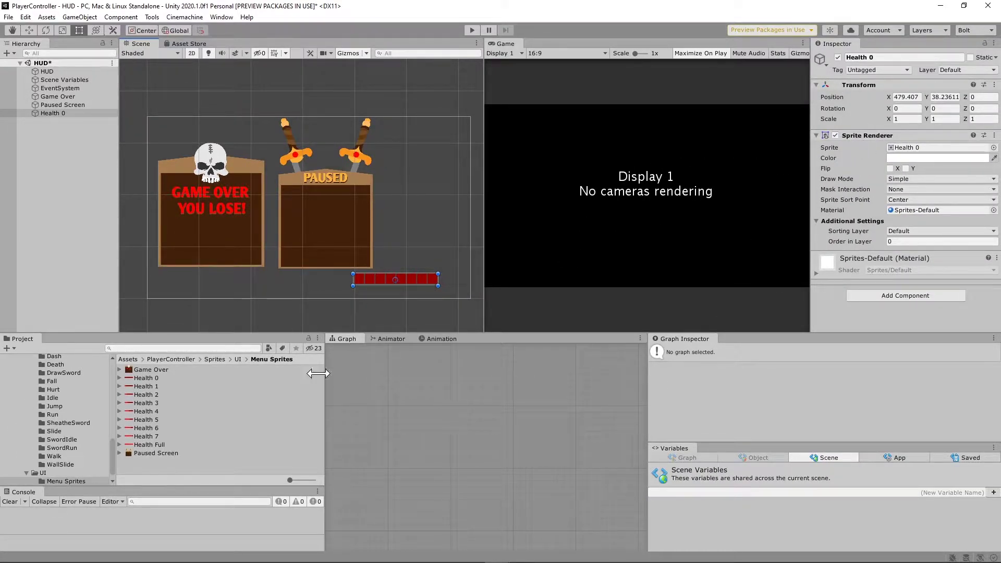
pyautogui.click(155, 370)
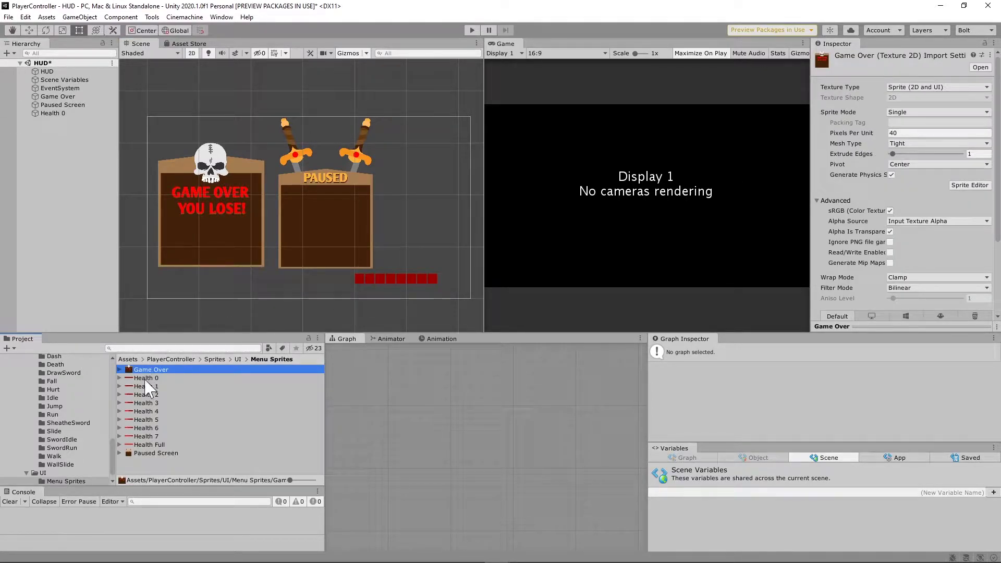
pyautogui.keyDown('ctrl'); pyautogui.click(151, 453); pyautogui.keyUp('ctrl')
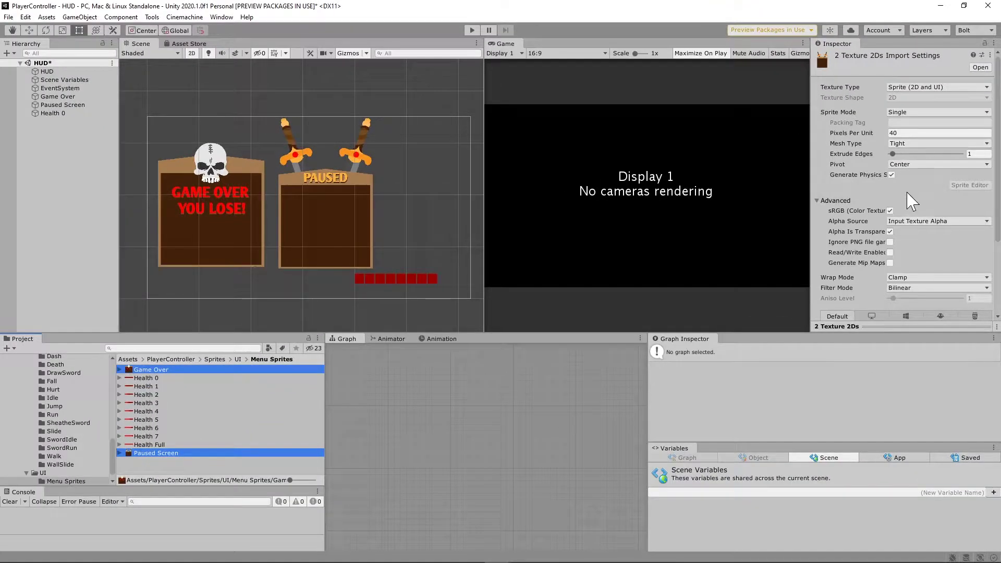
pyautogui.scroll(-5, 923, 337)
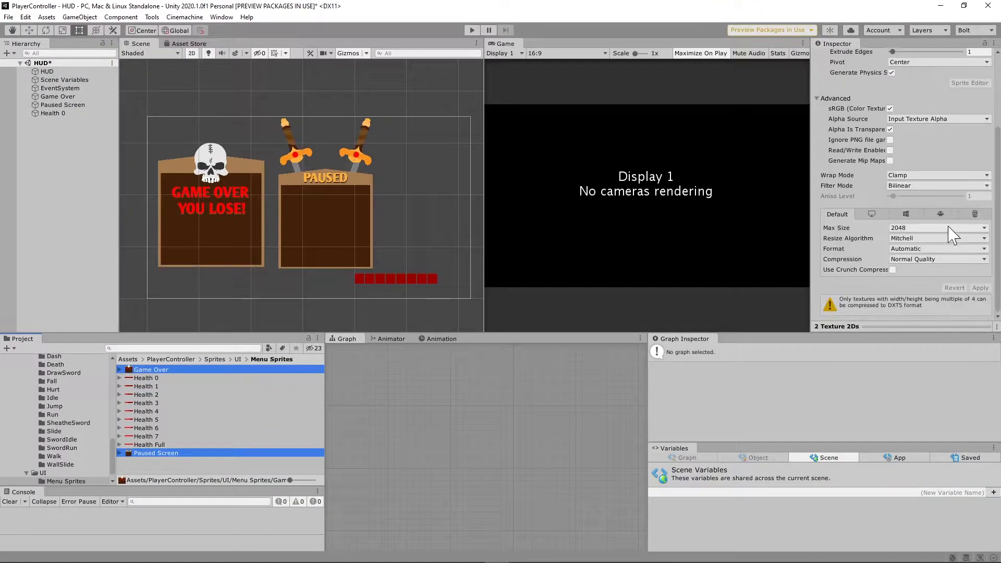
pyautogui.click(142, 379)
pyautogui.keyDown('shift'); pyautogui.click(143, 446); pyautogui.keyUp('shift')
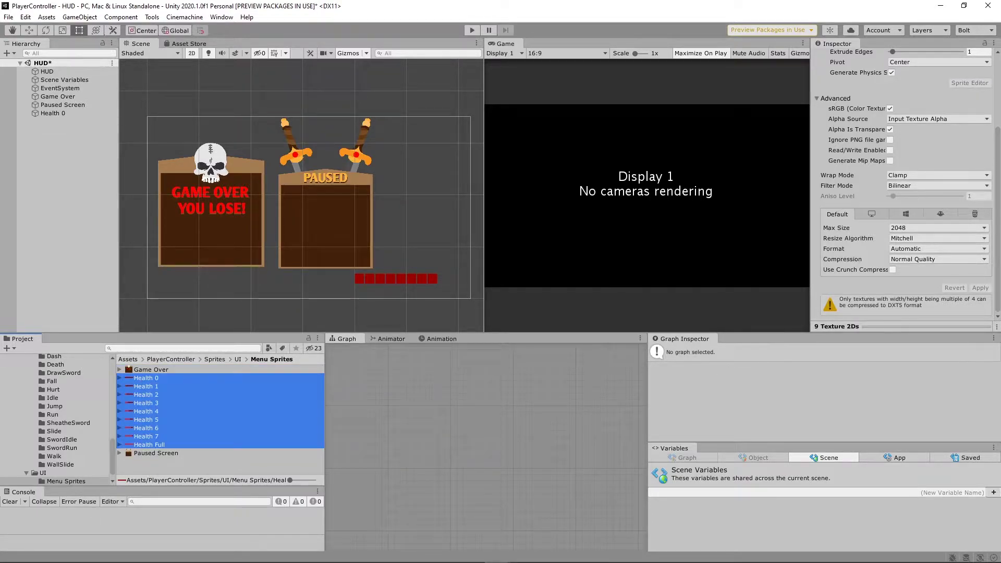
pyautogui.scroll(5, 954, 149)
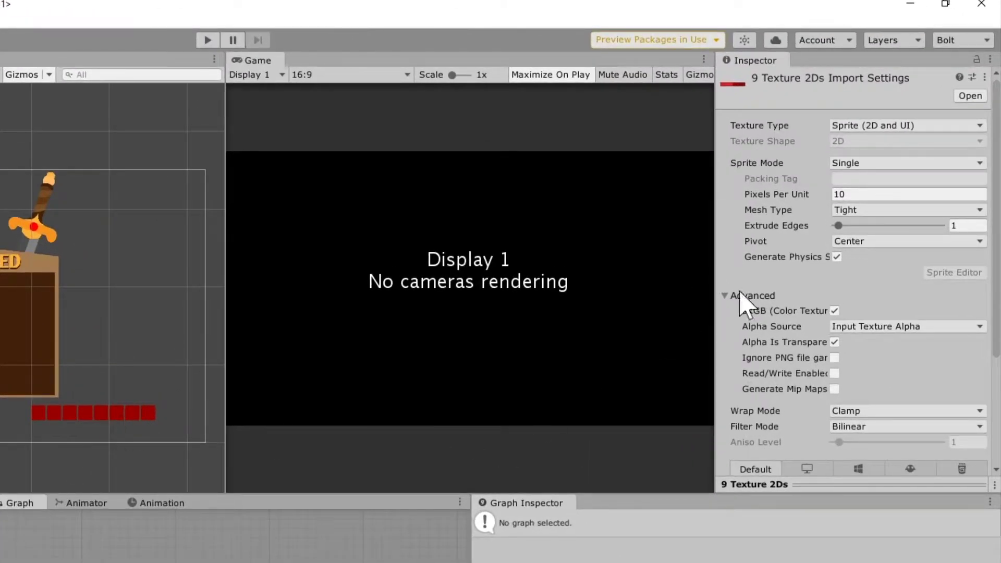
pyautogui.scroll(-3, 846, 334)
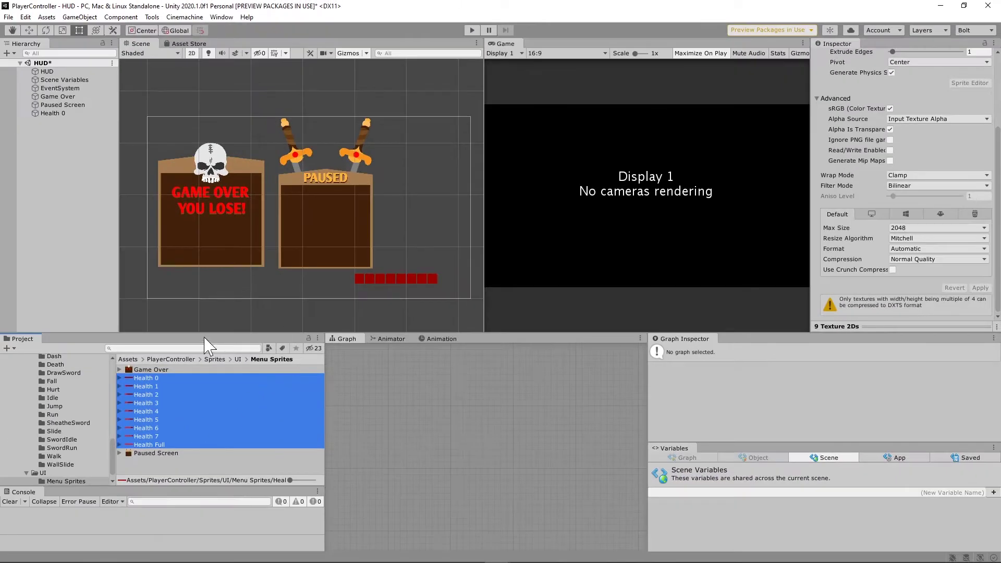
pyautogui.click(177, 463)
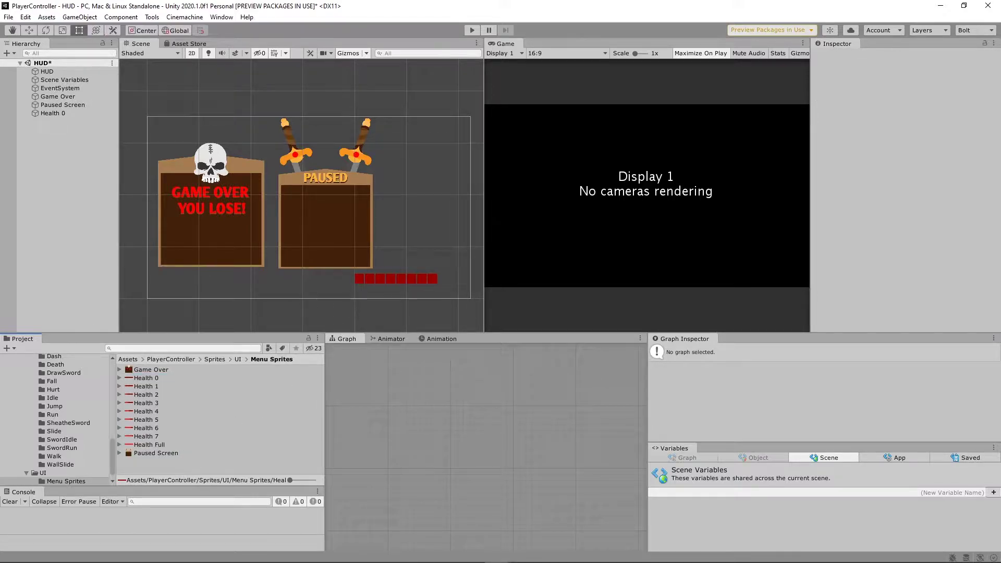
pyautogui.hotkey('ctrl', 'z')
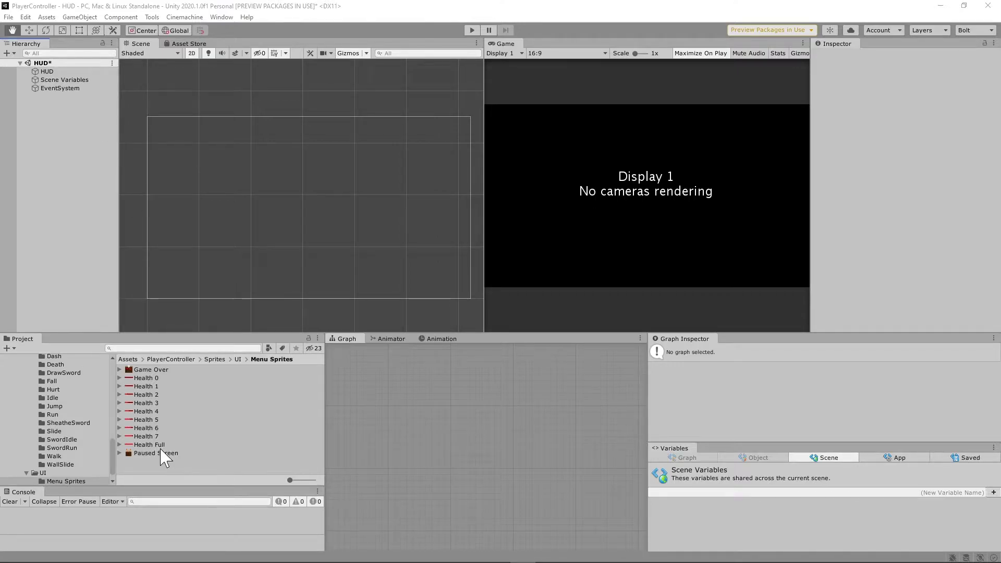
# Step: Add a UI Image under HUD using the Paused Screen sprite with Preserve Aspect on
pyautogui.rightClick(74, 139)
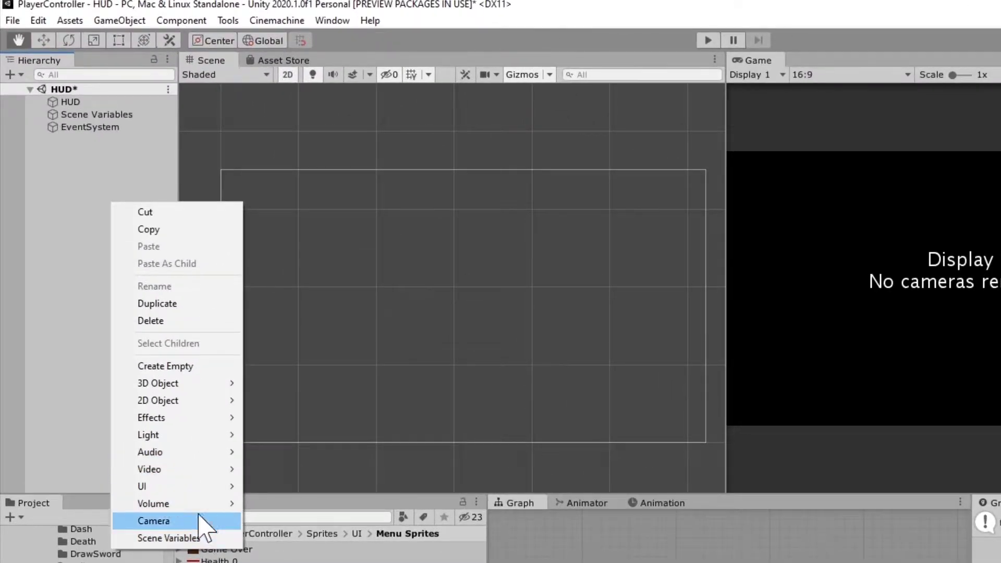
pyautogui.moveTo(186, 485)
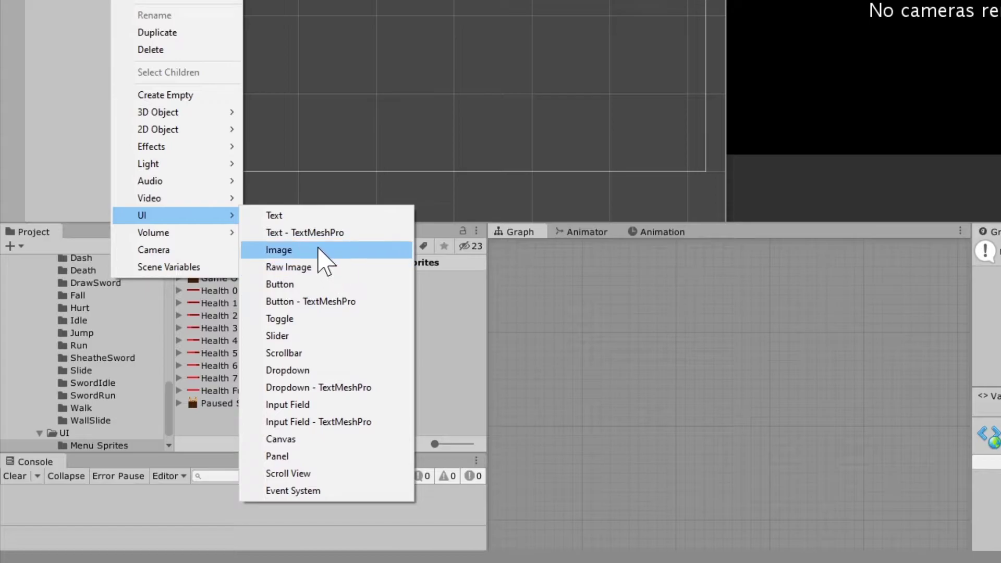
pyautogui.click(318, 520)
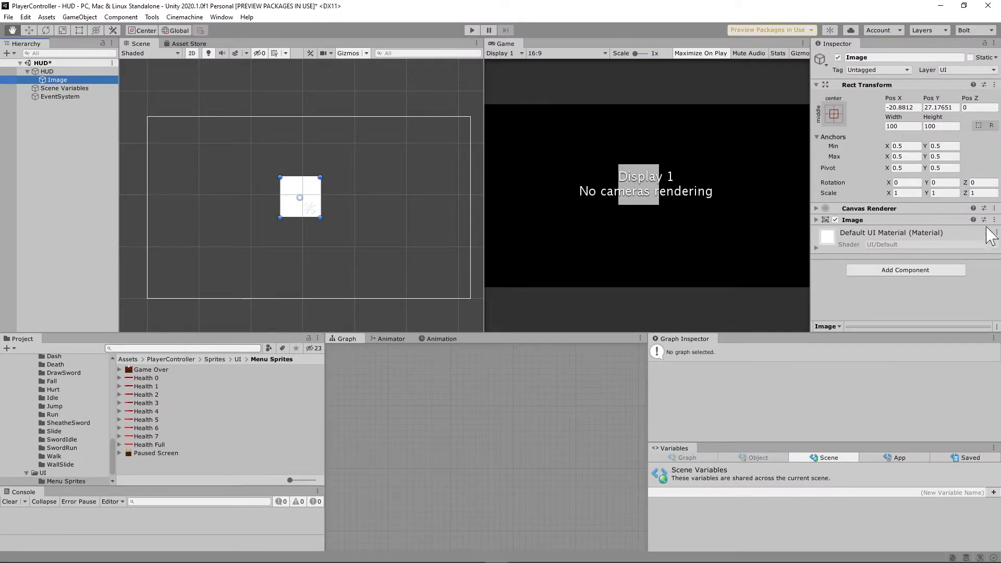
pyautogui.click(818, 221)
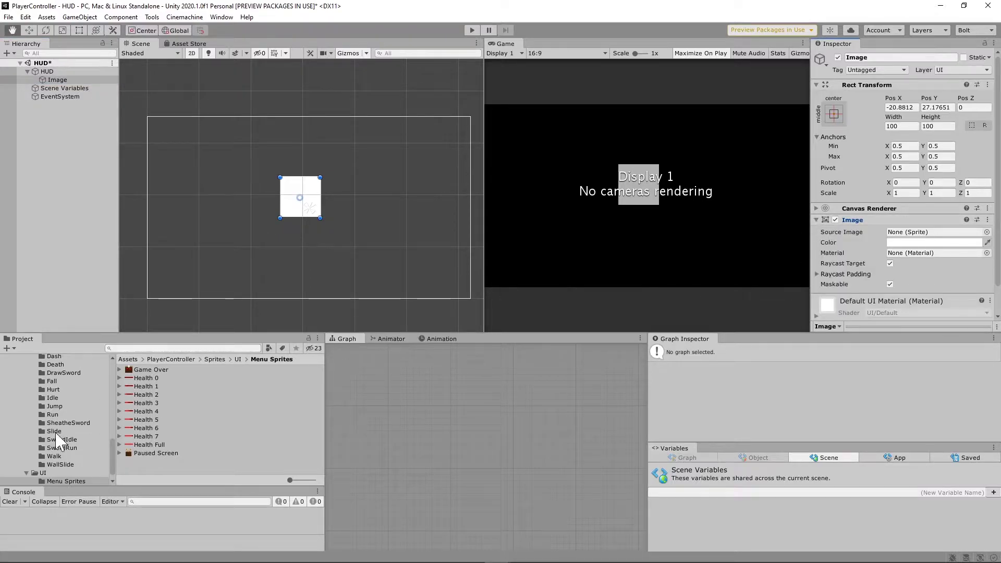
pyautogui.moveTo(129, 454); pyautogui.dragTo(911, 233)
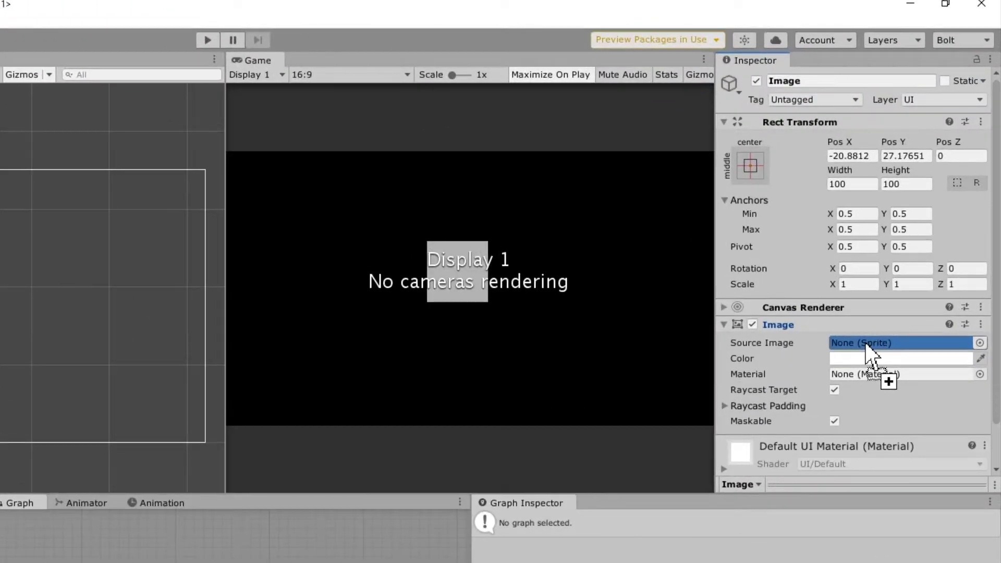
pyautogui.moveTo(866, 343); pyautogui.dragTo(872, 352)
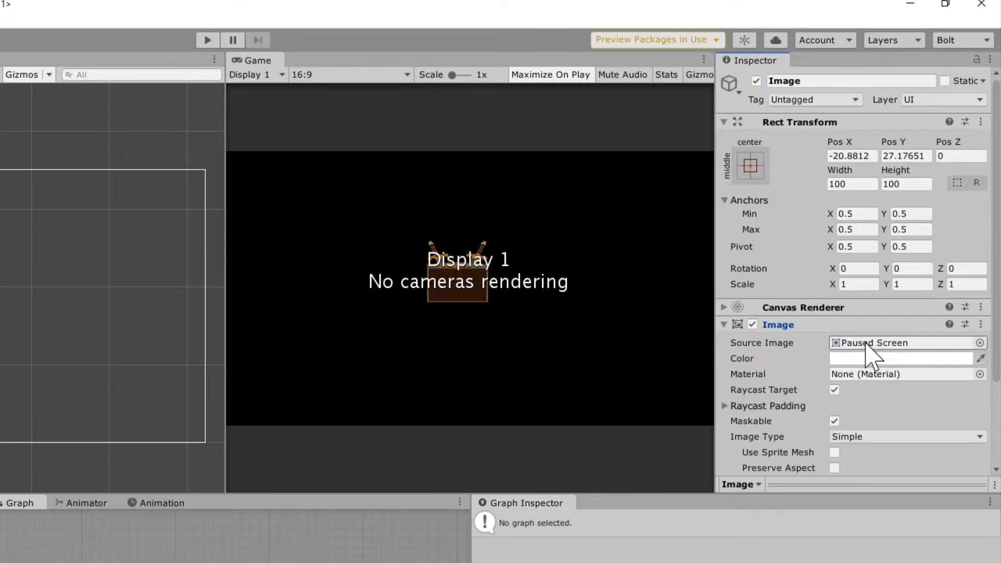
pyautogui.scroll(-5, 905, 414)
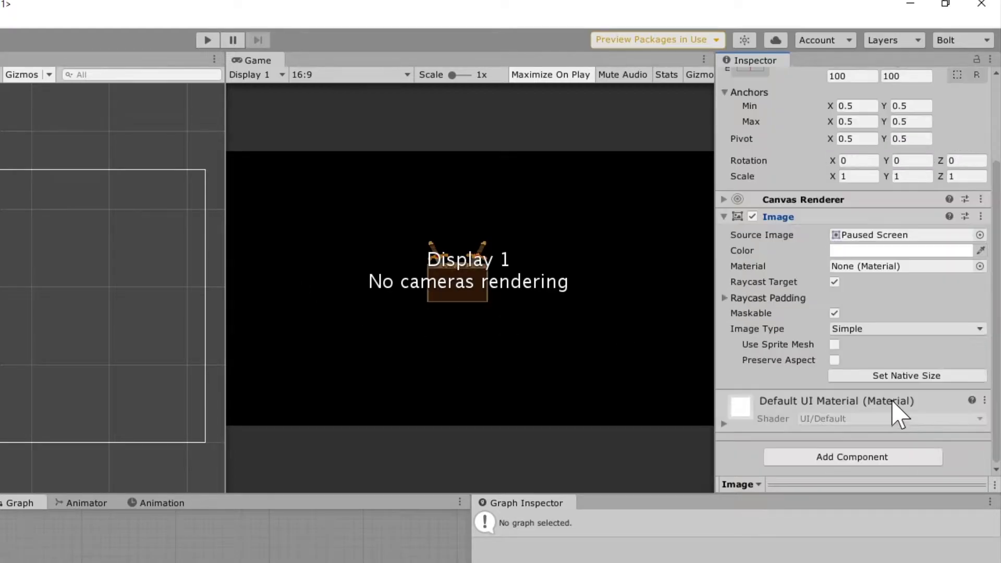
pyautogui.click(835, 360)
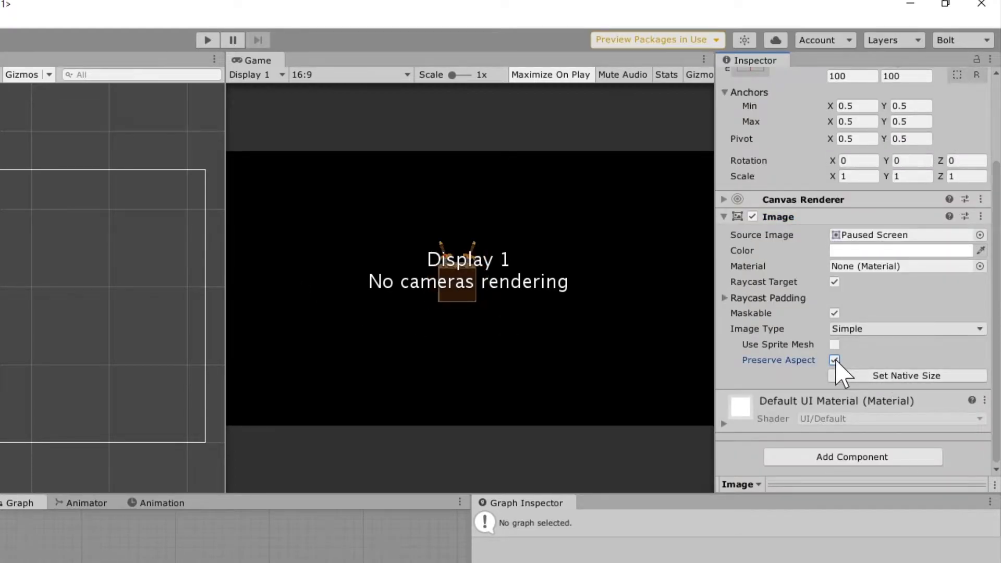
# Step: Enlarge the image around the PAUSED board and rename it 'Paused Screen'
pyautogui.moveTo(482, 323); pyautogui.dragTo(478, 350)
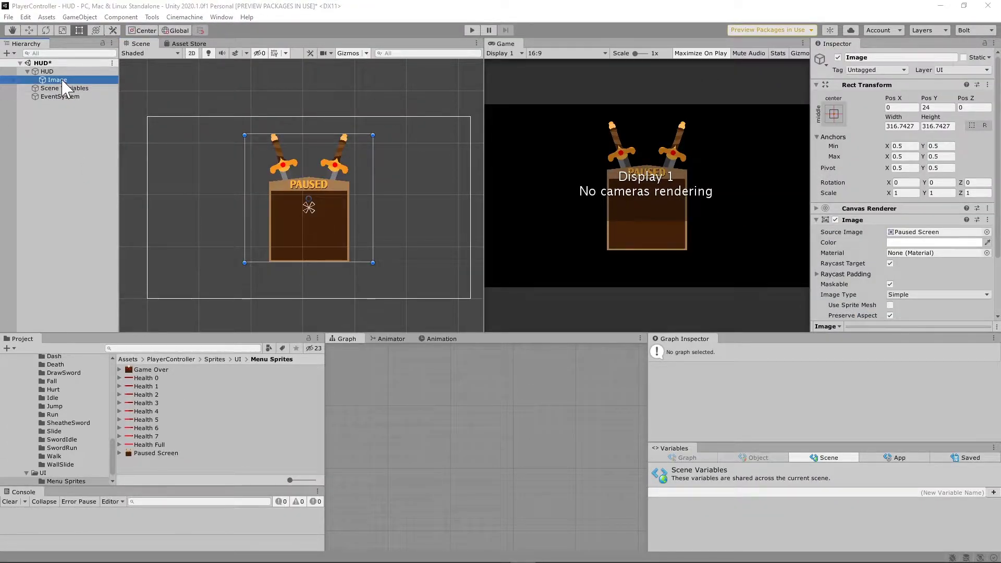
pyautogui.click(63, 80)
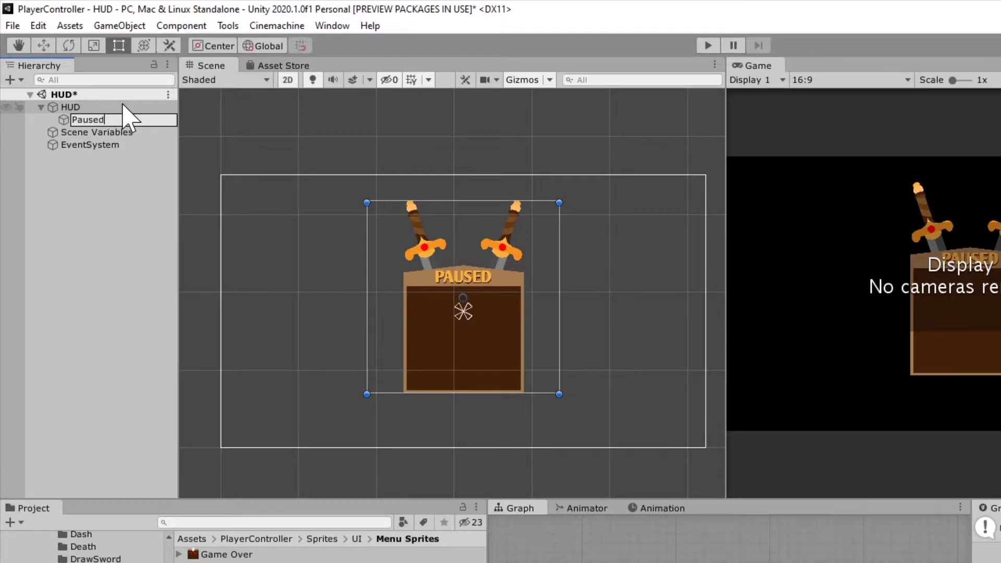
pyautogui.write('Paused Screen')
pyautogui.press('Return')
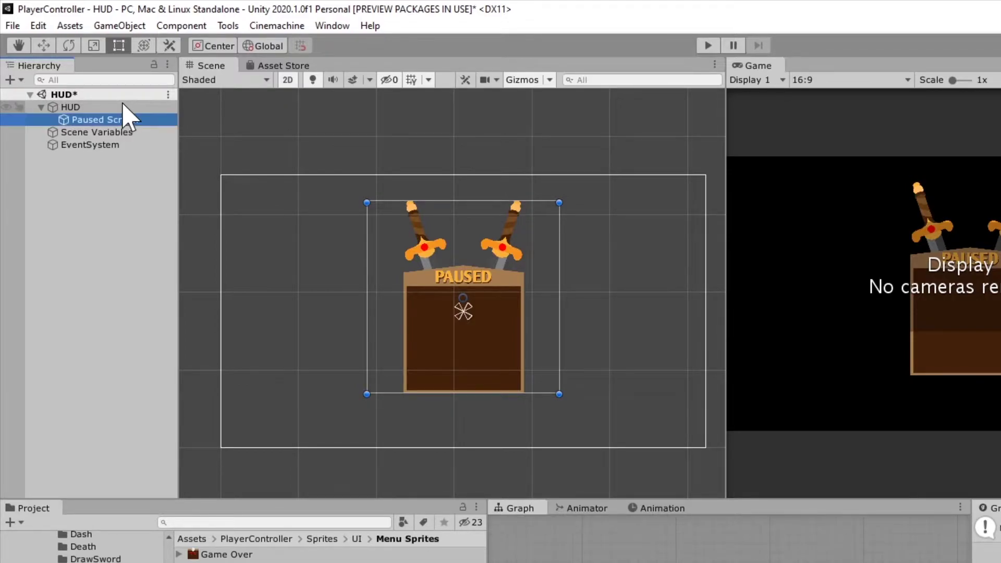
# Step: Add a Button - TextMeshPro as a child of Paused Screen
pyautogui.rightClick(65, 120)
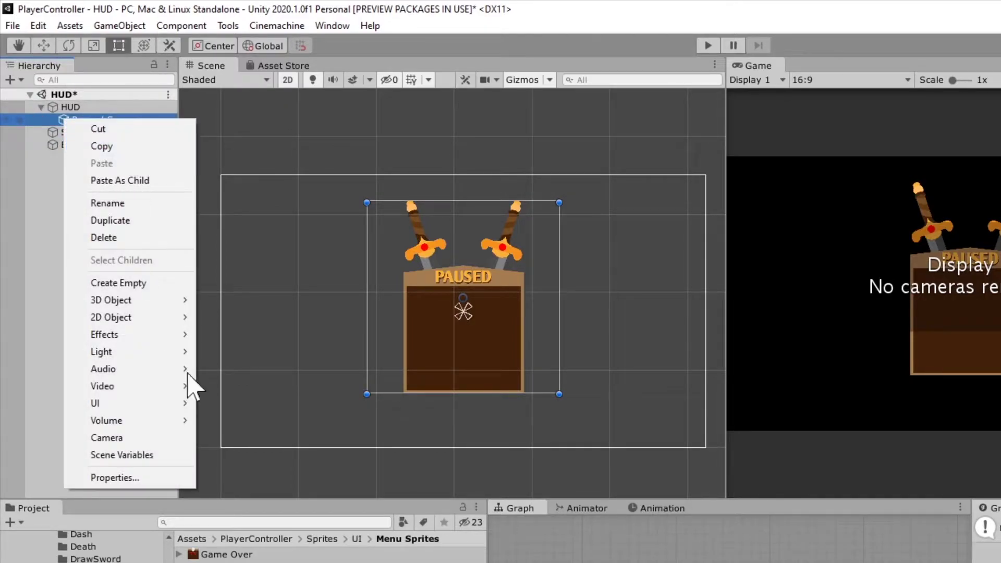
pyautogui.moveTo(156, 403)
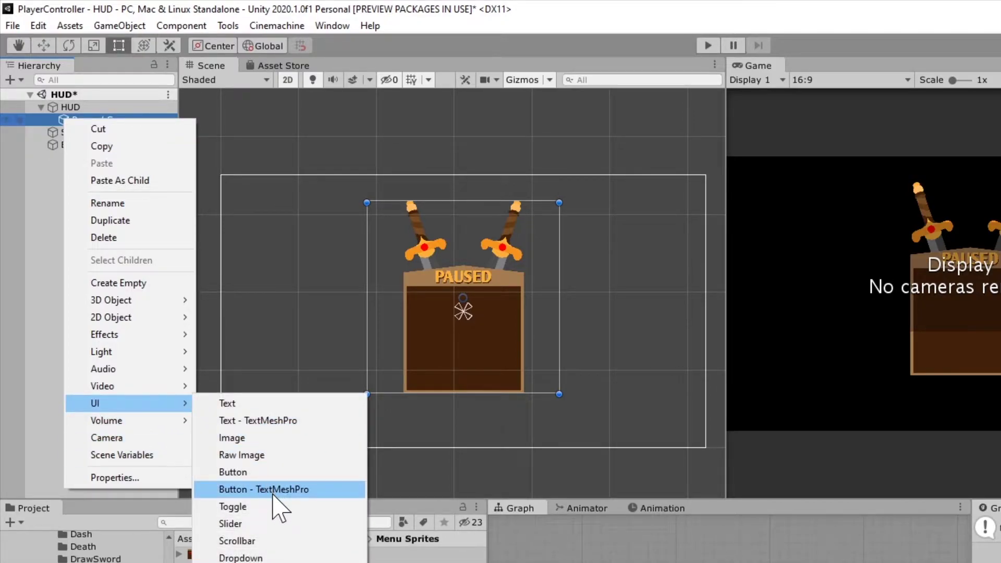
pyautogui.click(273, 490)
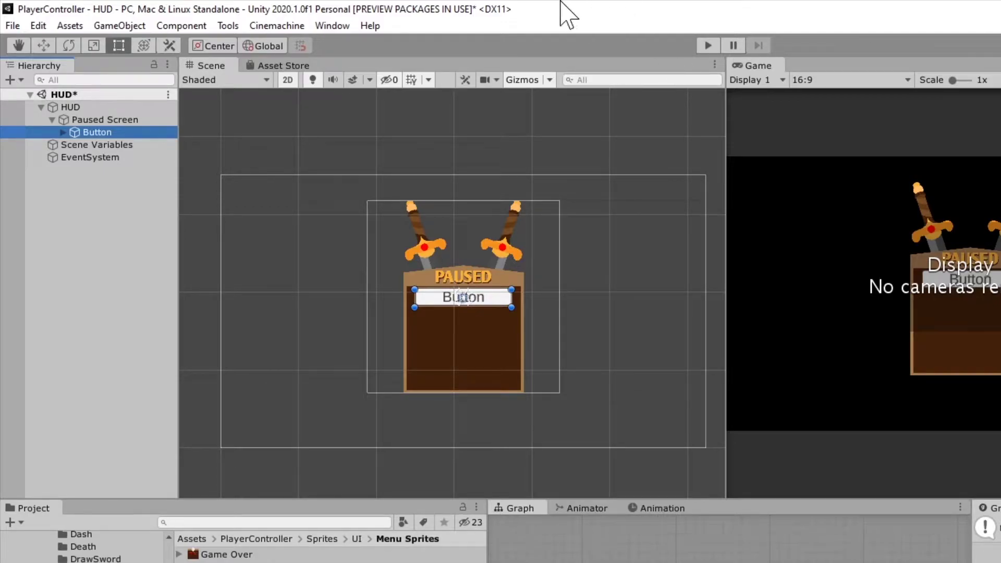
pyautogui.click(328, 25)
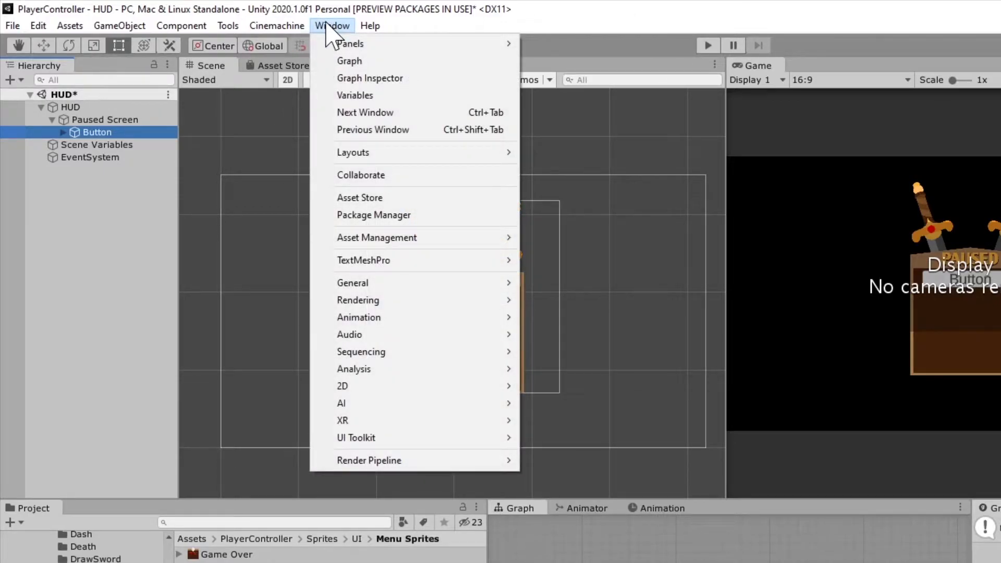
# Step: Check the TextMeshPro package version (3.0.0-preview.1) in Package Manager, then close it
pyautogui.click(358, 215)
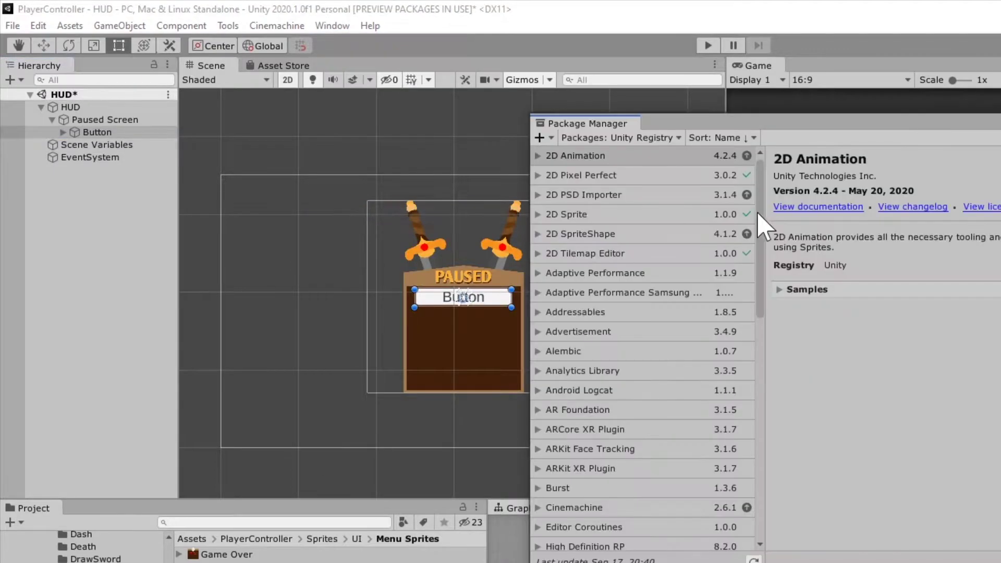
pyautogui.scroll(-5, 634, 342)
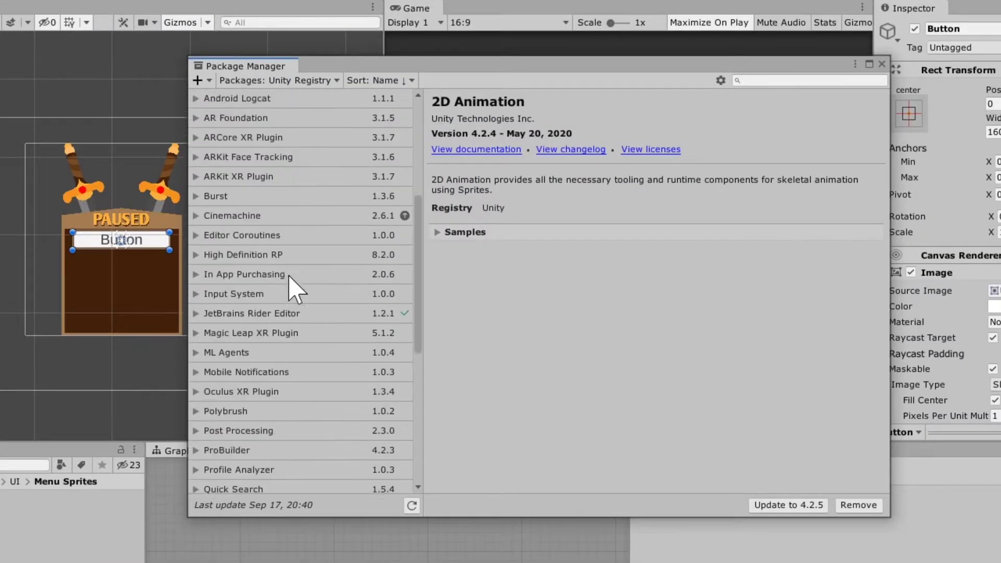
pyautogui.scroll(-10, 294, 290)
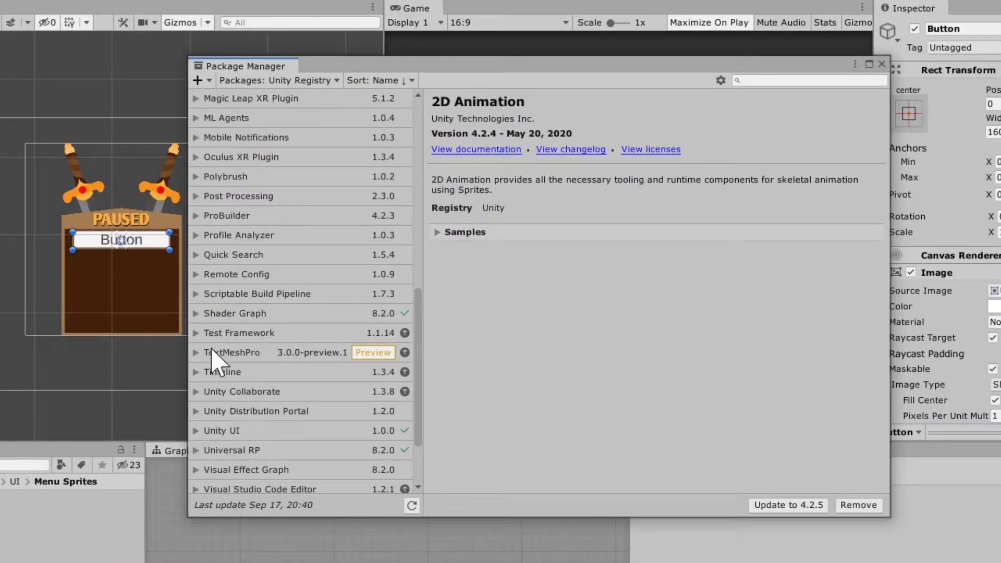
pyautogui.click(219, 355)
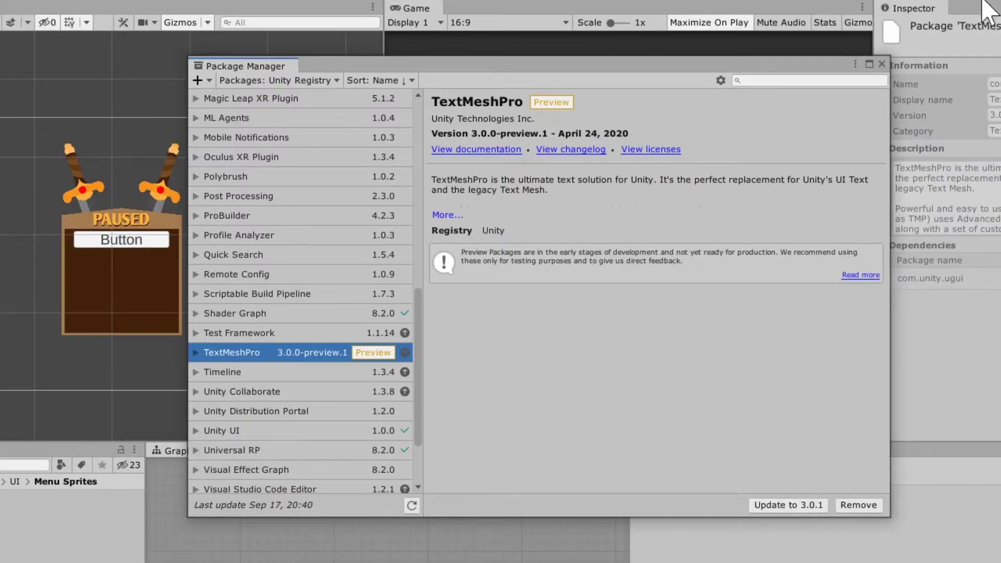
pyautogui.click(882, 64)
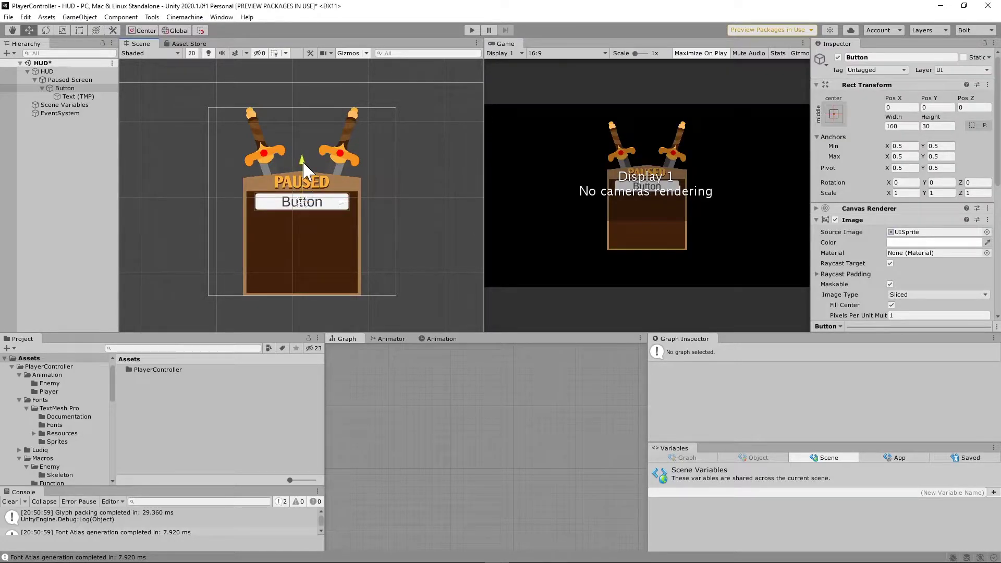
# Step: Nudge the Button down under the PAUSED banner, select its Text (TMP), and browse to PlayerController/Fonts
pyautogui.moveTo(303, 163); pyautogui.dragTo(307, 182)
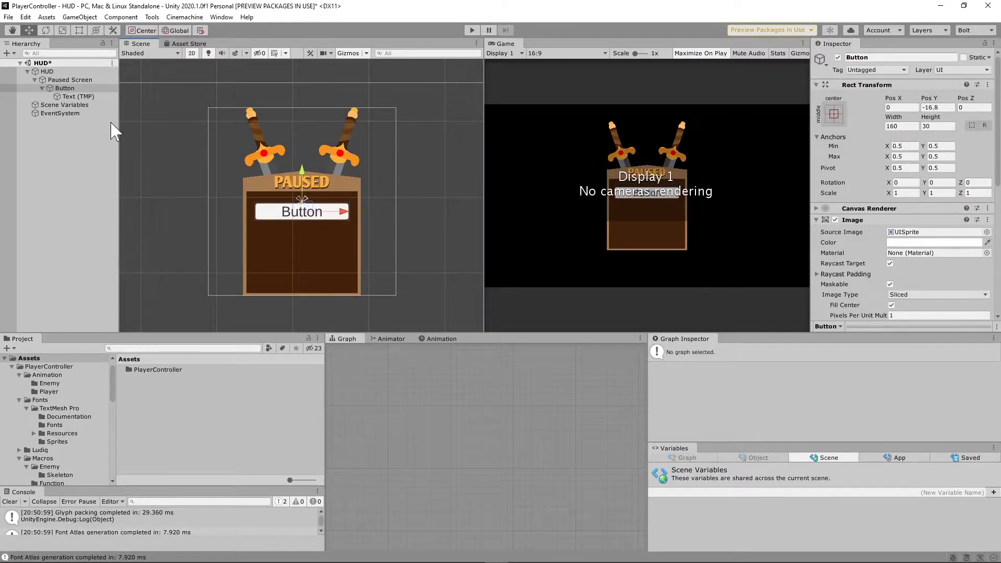
pyautogui.click(67, 98)
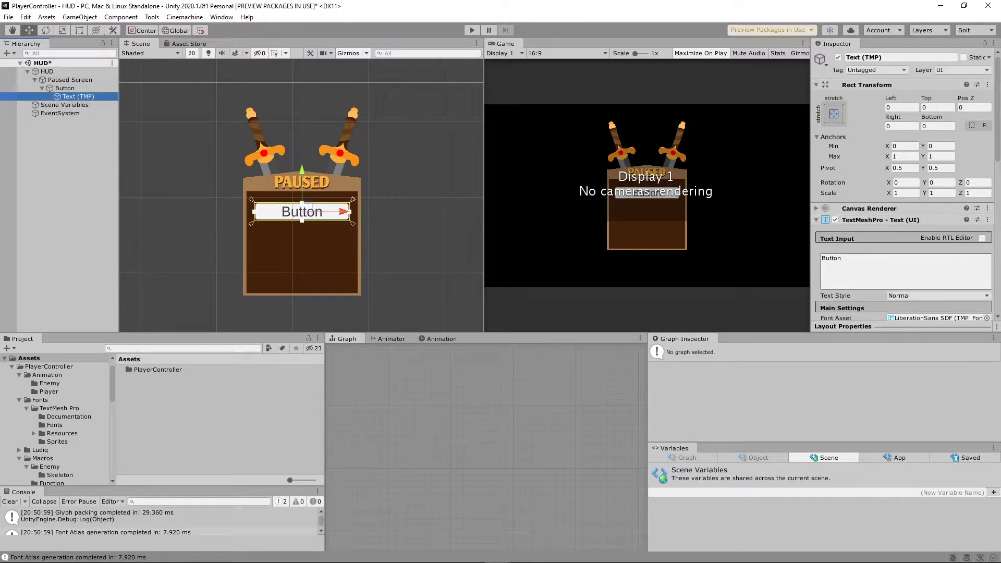
pyautogui.scroll(-5, 928, 257)
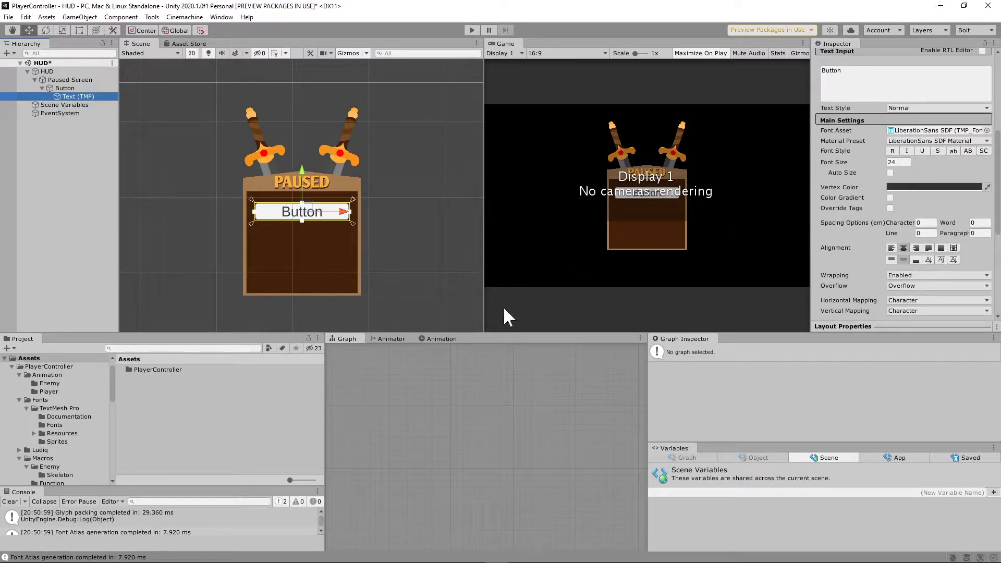
pyautogui.doubleClick(133, 370)
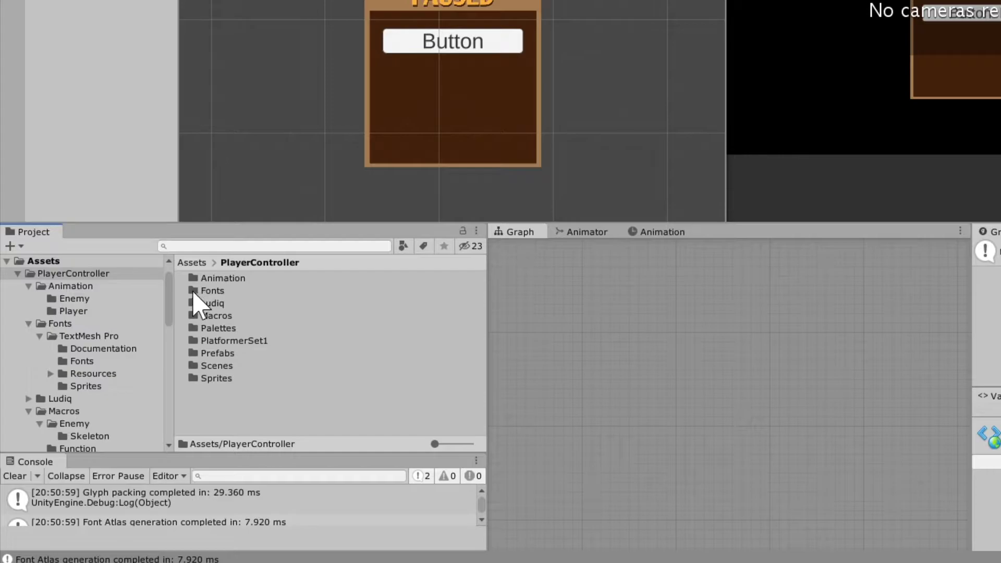
pyautogui.doubleClick(196, 290)
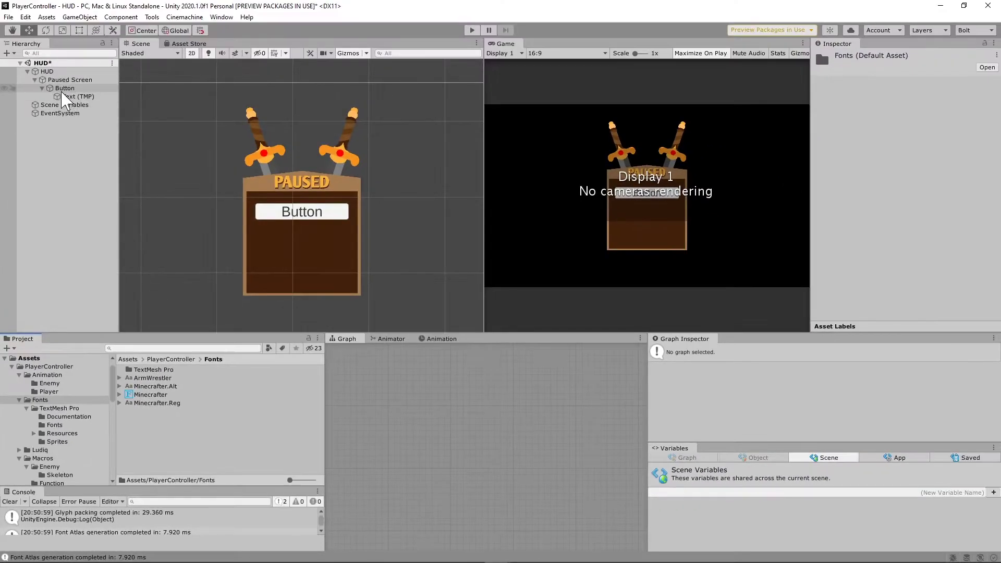
pyautogui.click(63, 96)
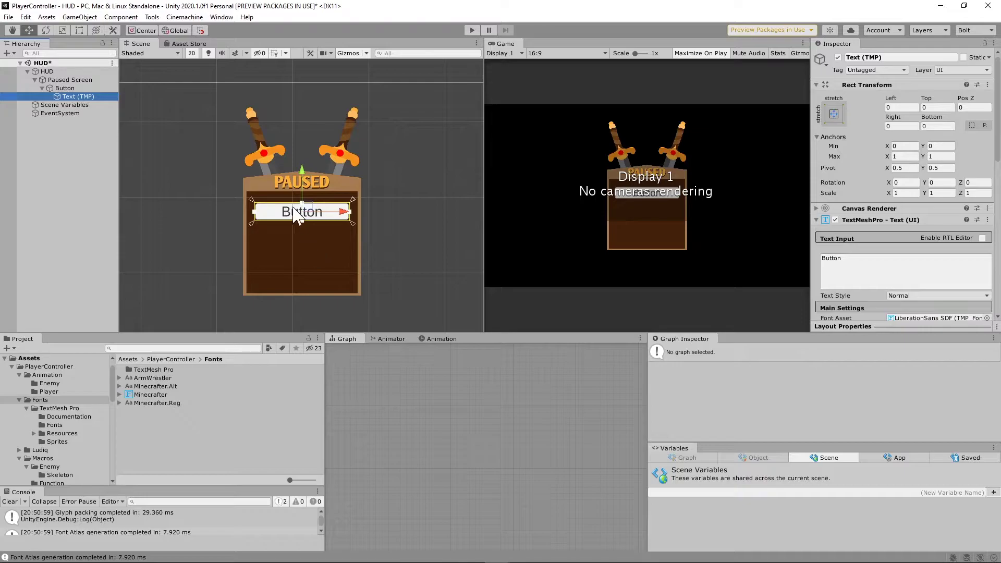
pyautogui.click(221, 18)
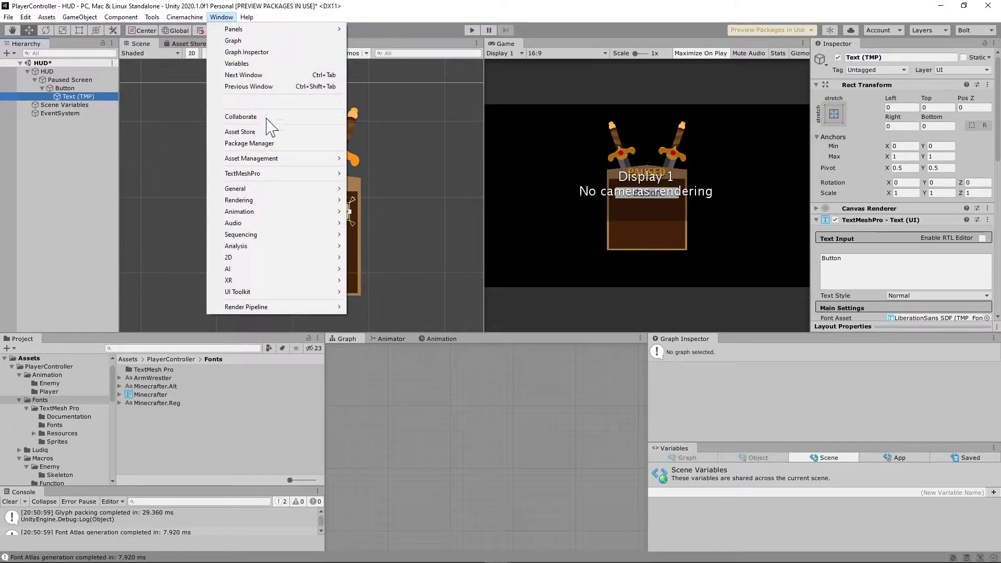
# Step: Generate an ArmWrestler SDF font atlas and save it into Assets/PlayerController/Fonts
pyautogui.moveTo(270, 174)
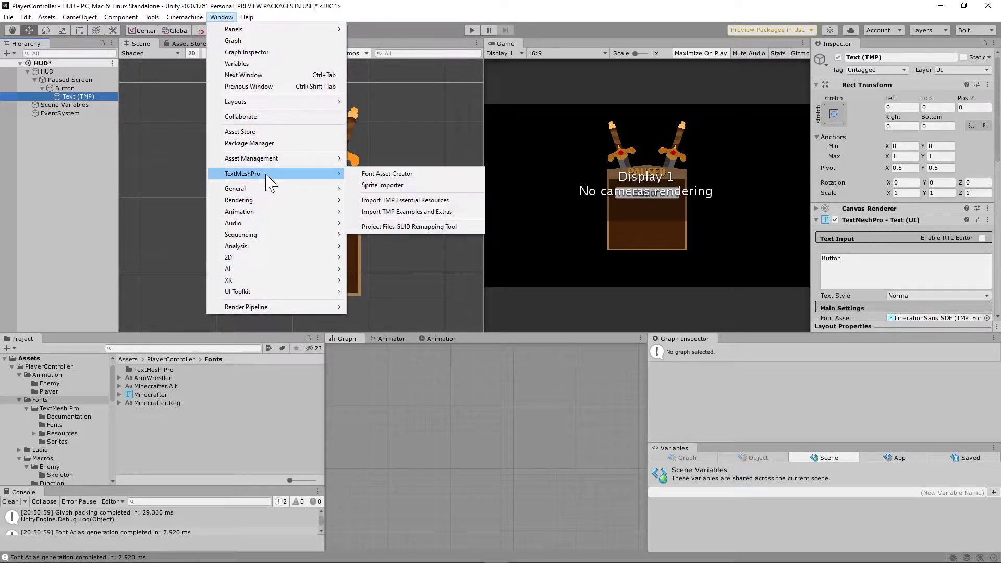
pyautogui.click(412, 177)
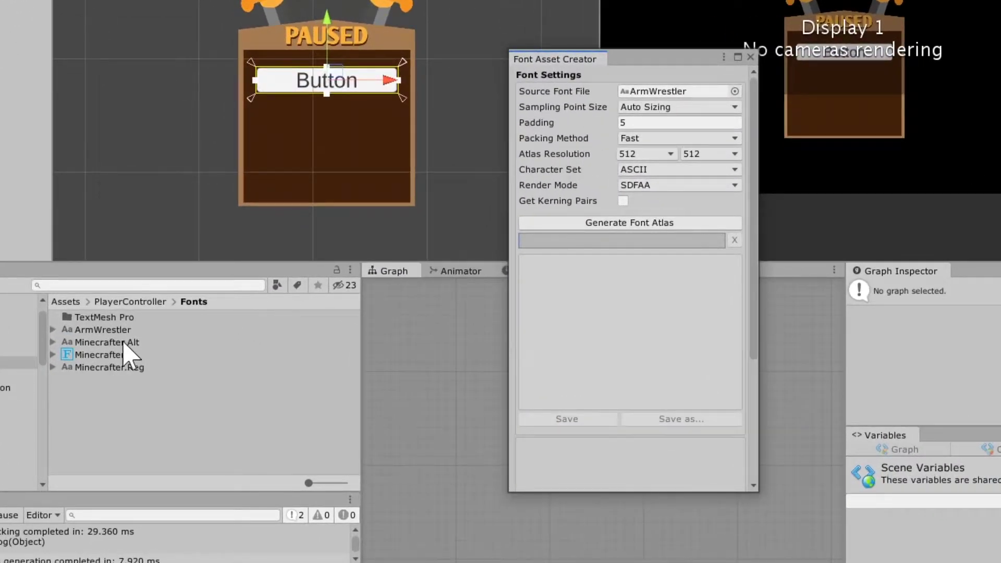
pyautogui.moveTo(73, 343); pyautogui.dragTo(666, 96)
pyautogui.click(627, 223)
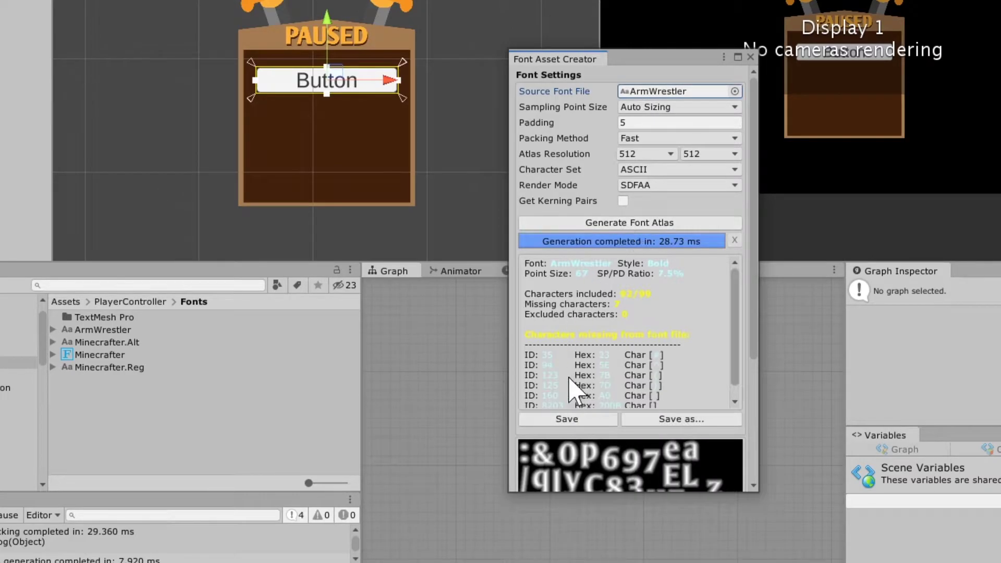
pyautogui.click(567, 419)
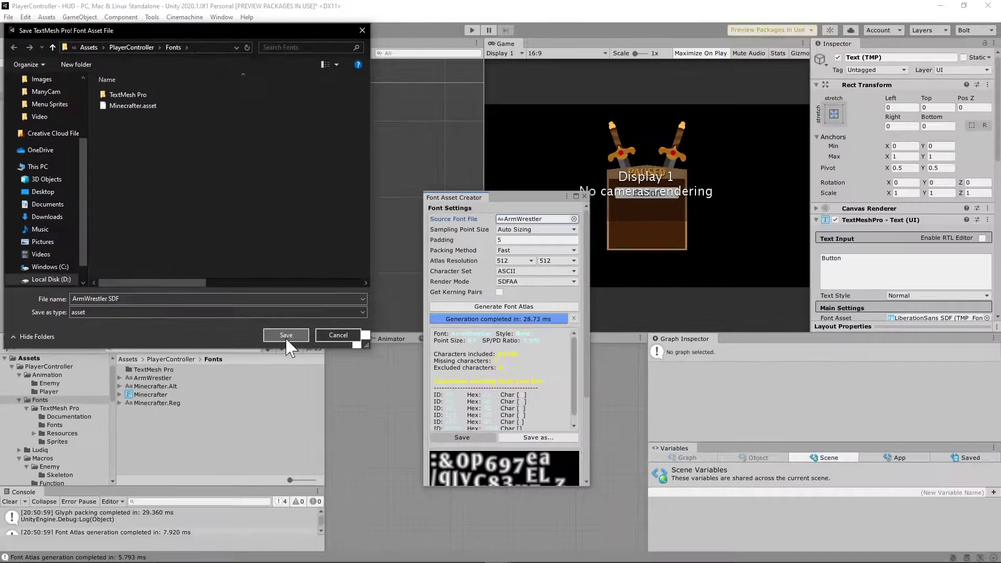
pyautogui.click(286, 335)
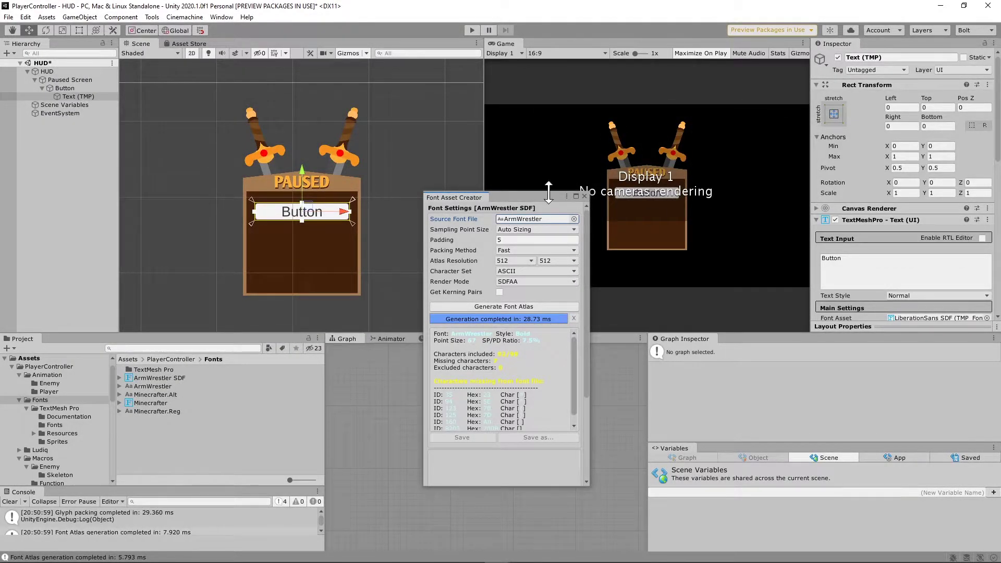
pyautogui.click(584, 196)
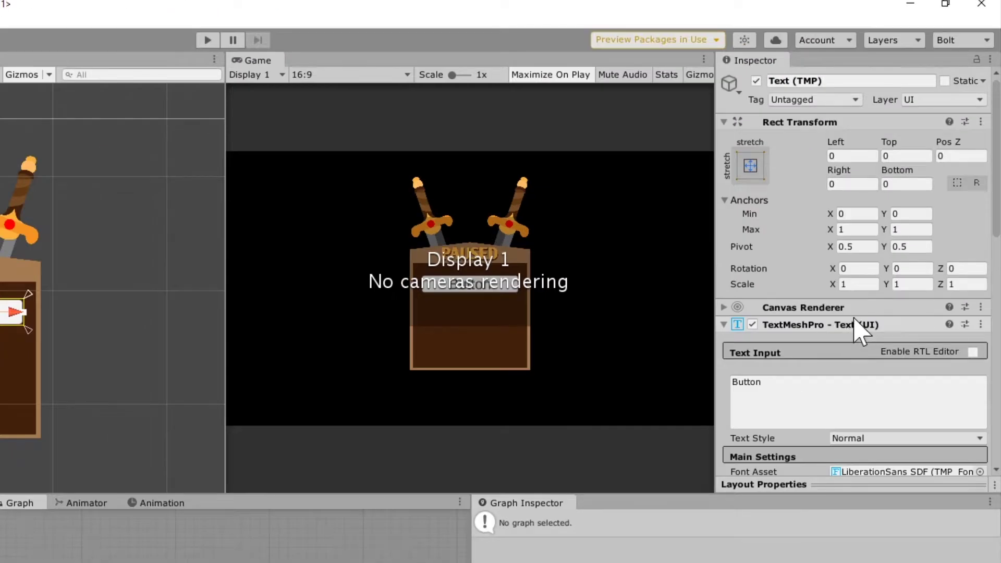
# Step: Switch the Text (TMP) label's Font Asset to ArmWrestler SDF, then select the Button
pyautogui.scroll(-3, 894, 228)
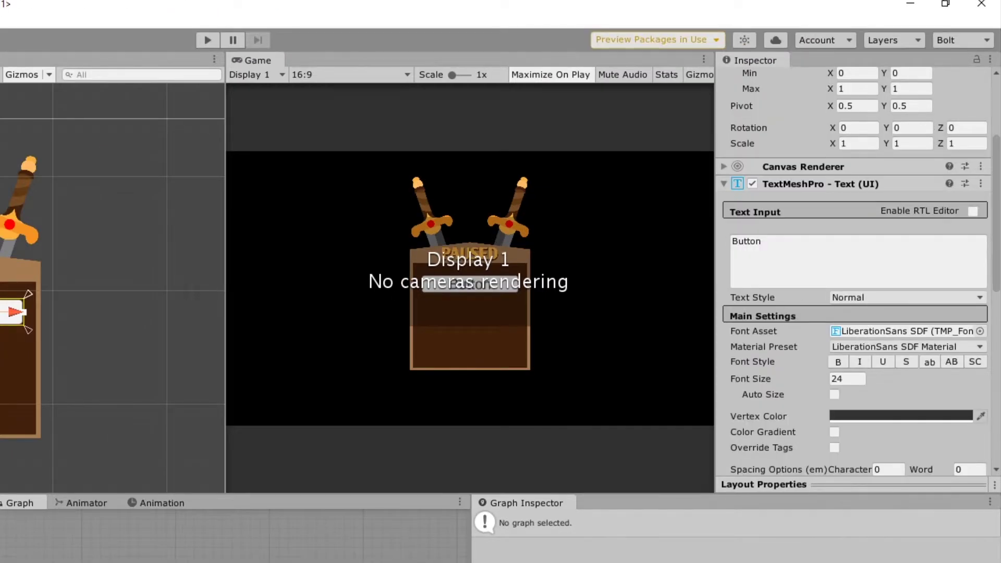
pyautogui.click(980, 331)
pyautogui.doubleClick(641, 385)
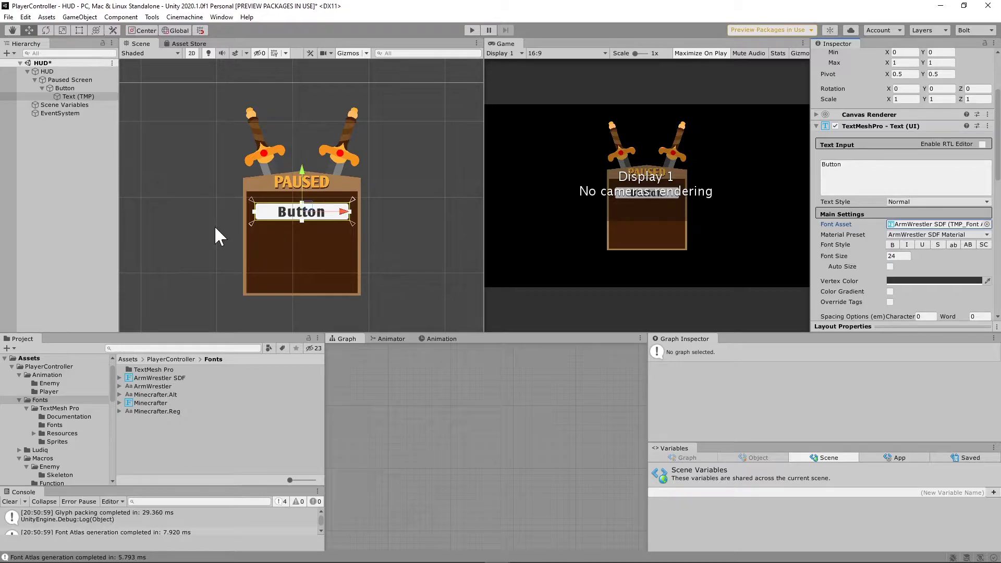
pyautogui.click(42, 88)
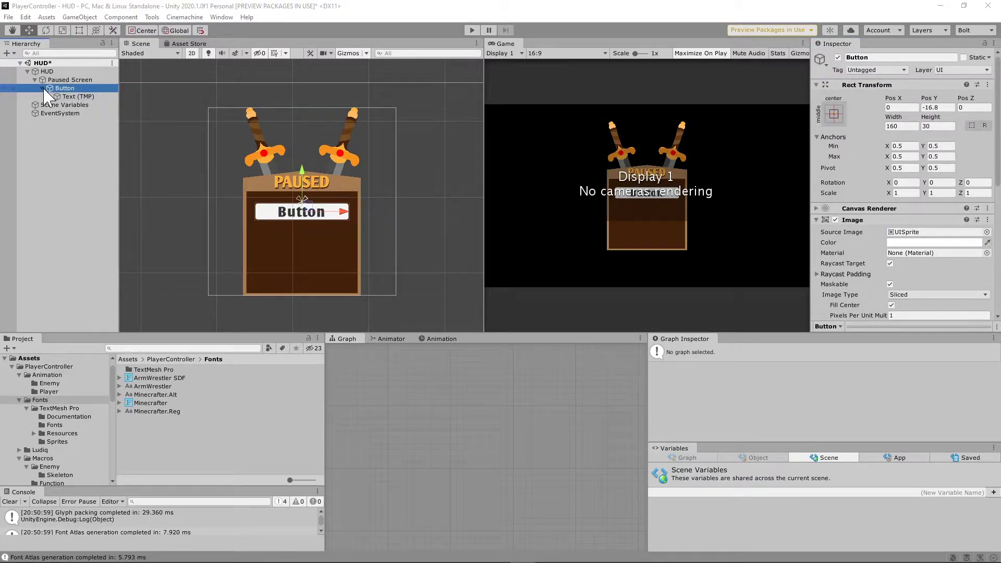
# Step: Make the button's Normal colour green and its Highlighted colour bright green
pyautogui.scroll(-5, 872, 194)
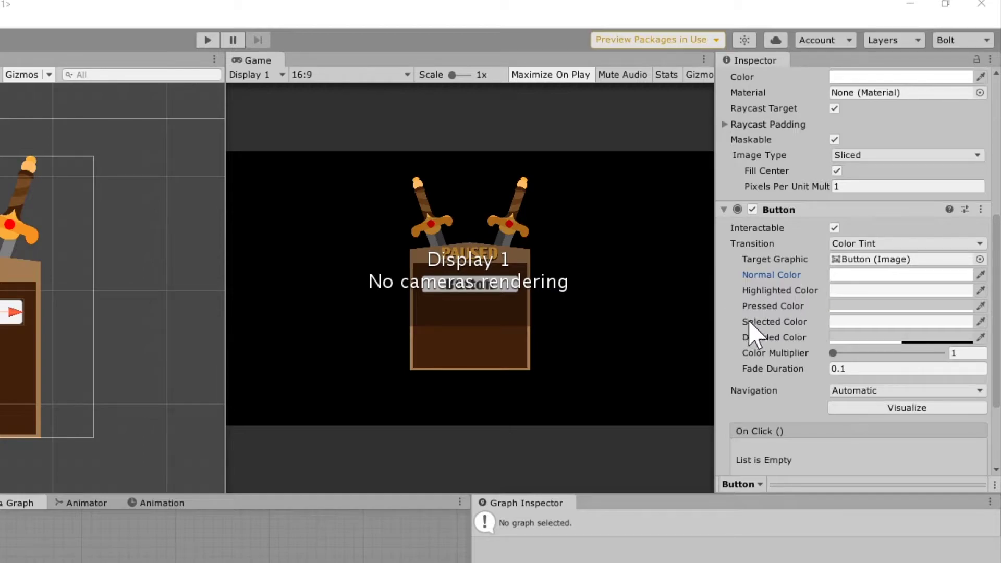
pyautogui.click(851, 276)
pyautogui.click(860, 336)
pyautogui.click(912, 393)
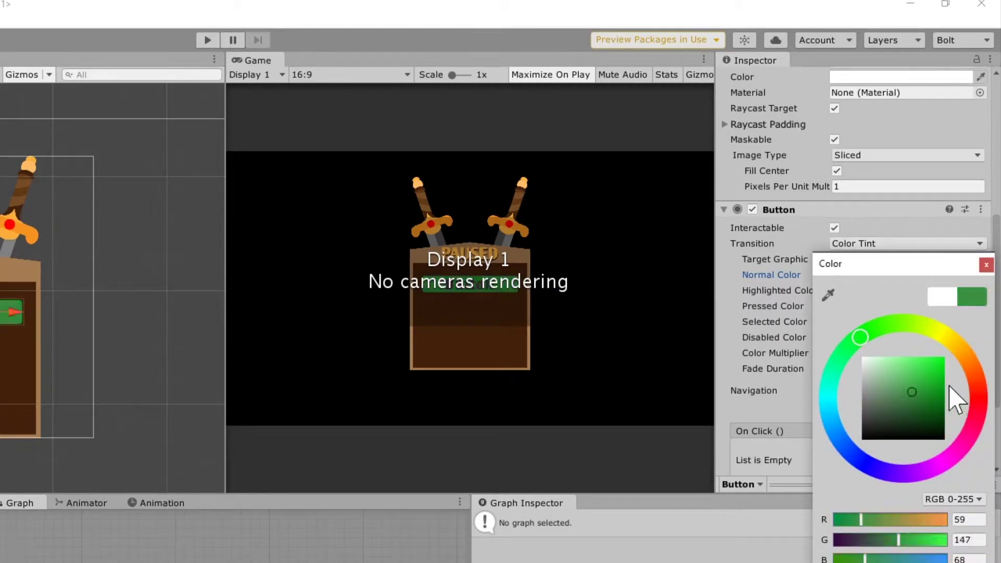
pyautogui.moveTo(957, 401); pyautogui.dragTo(977, 405)
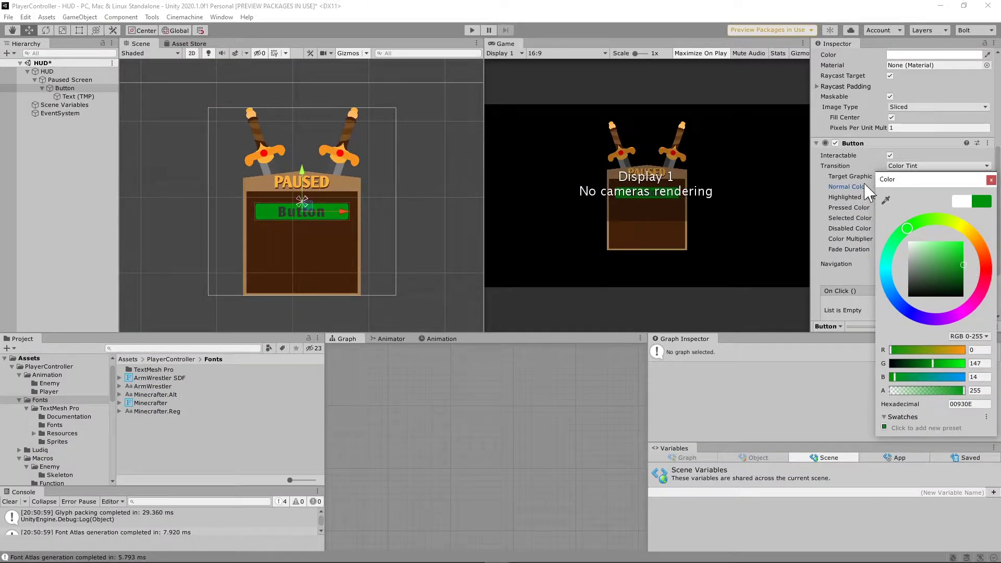
pyautogui.click(990, 180)
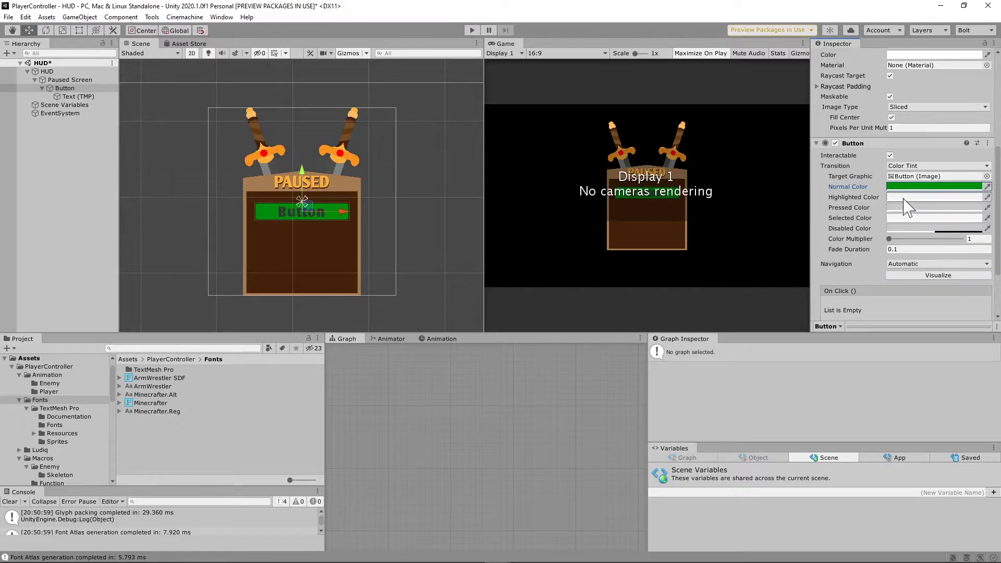
pyautogui.click(910, 199)
pyautogui.click(911, 238)
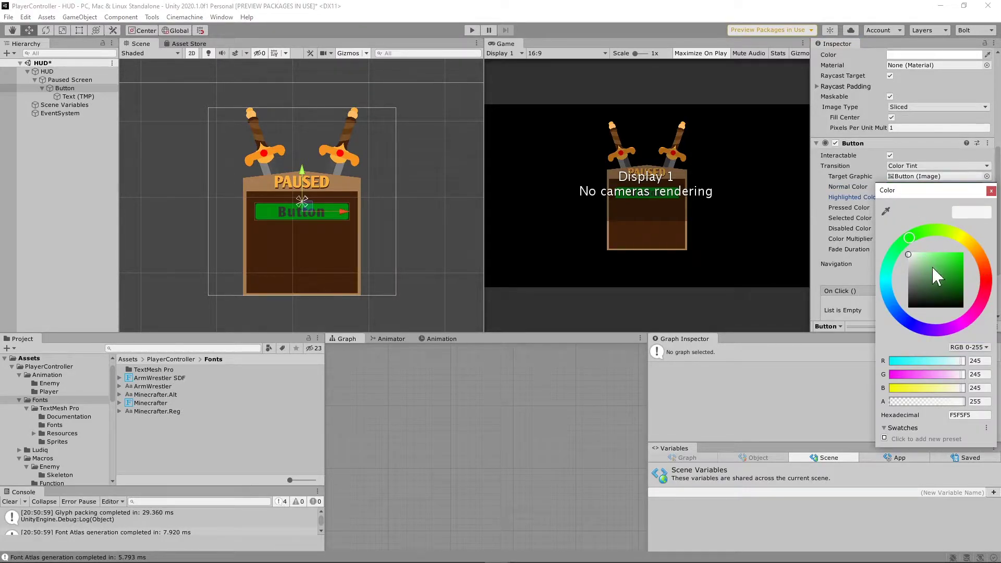
pyautogui.moveTo(904, 267); pyautogui.dragTo(959, 260)
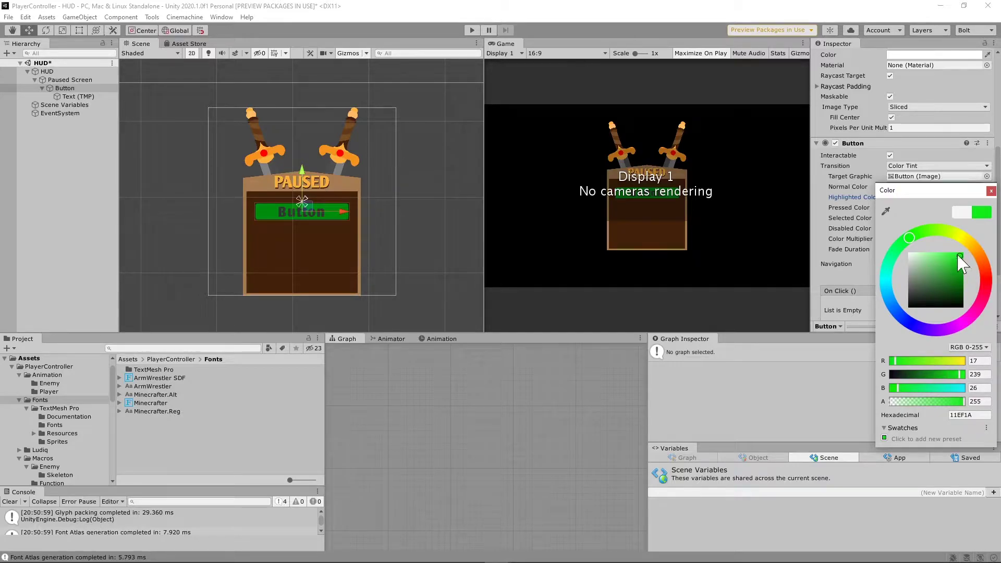
pyautogui.click(993, 191)
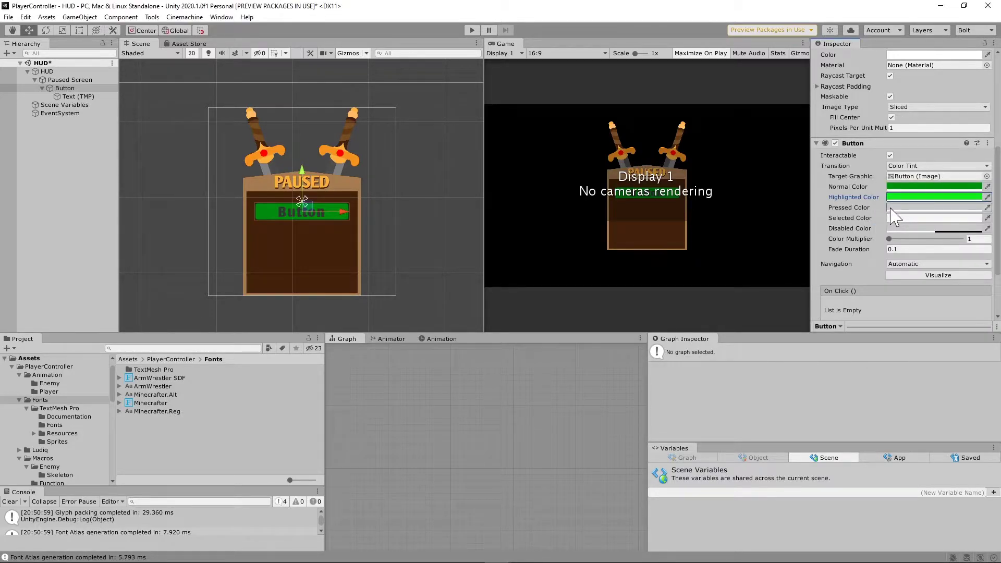
# Step: Set the button's Pressed Color to dark green (00520D)
pyautogui.click(897, 207)
pyautogui.hotkey('ctrl', 'v')
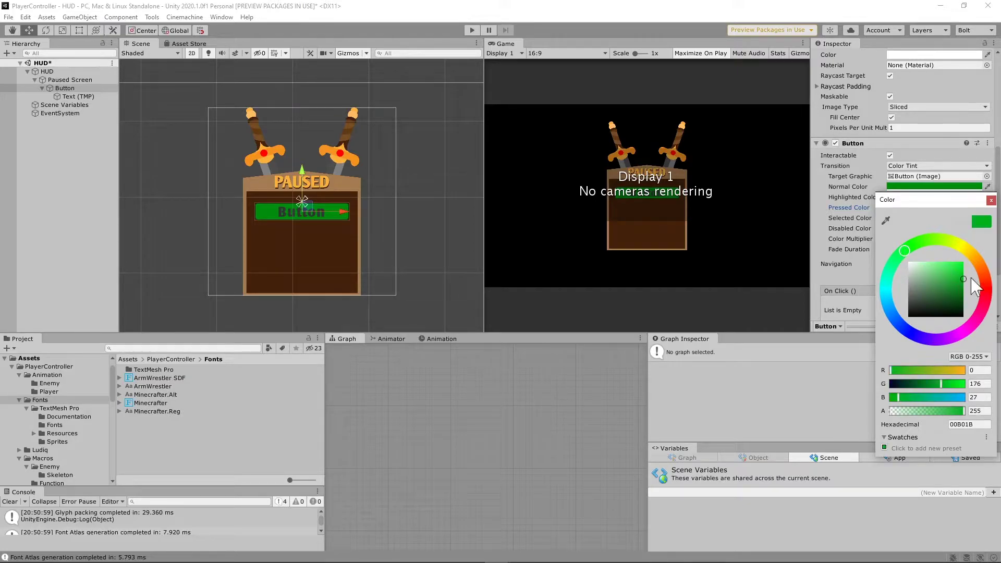
pyautogui.moveTo(957, 280); pyautogui.dragTo(963, 290)
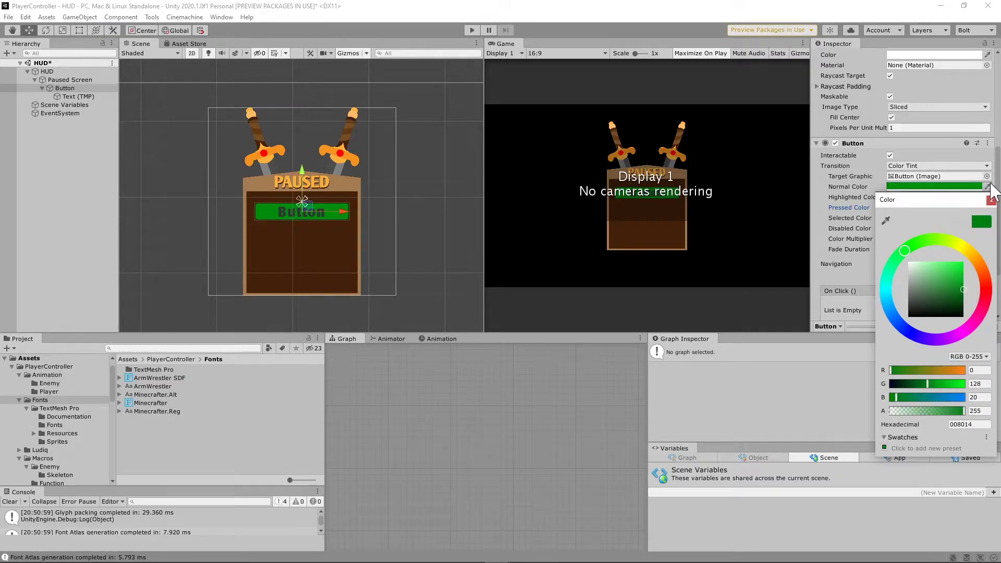
pyautogui.click(991, 201)
pyautogui.click(928, 208)
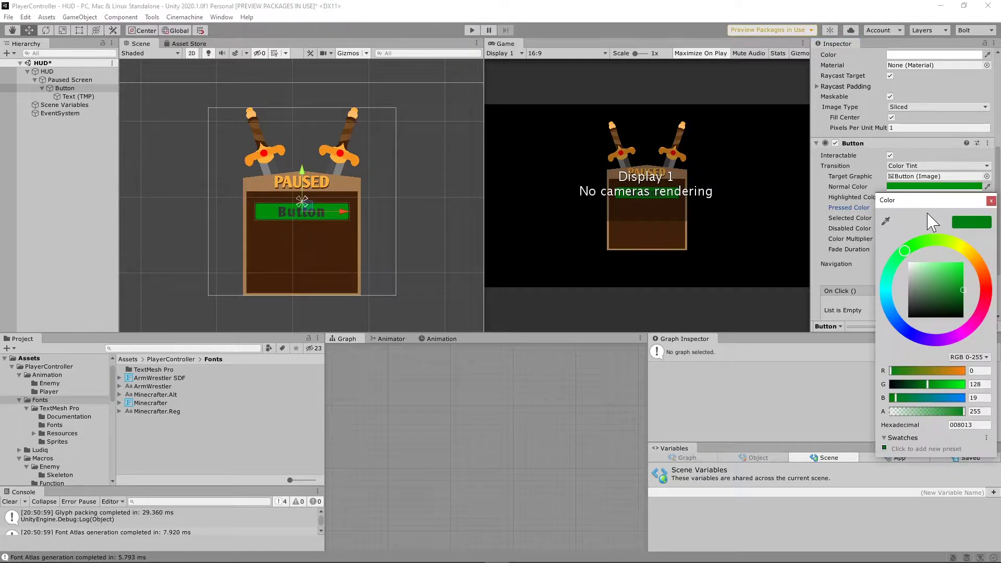
pyautogui.moveTo(953, 290); pyautogui.dragTo(969, 304)
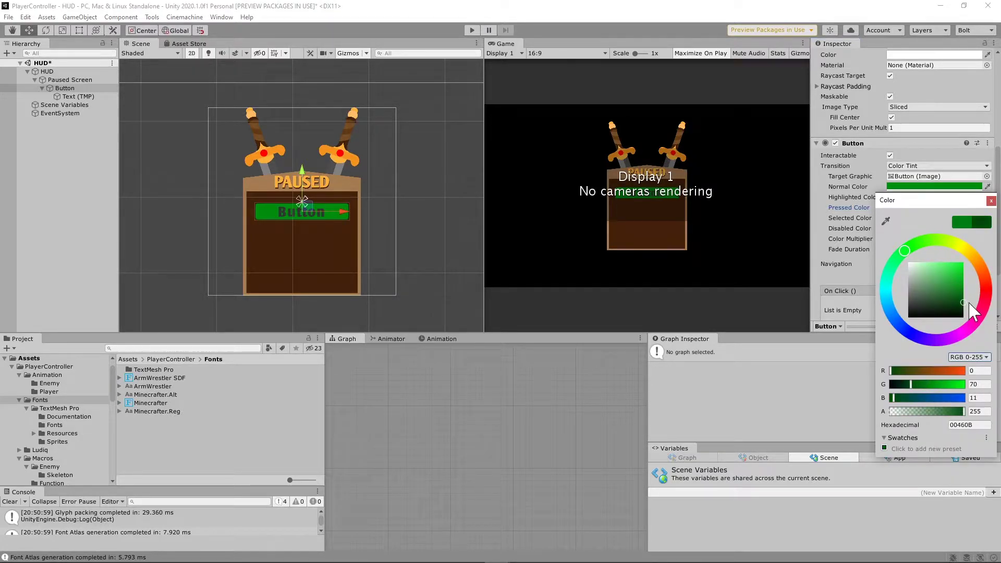
pyautogui.click(991, 201)
# Step: Set the button's Selected Color to bright green (00D90E)
pyautogui.click(927, 218)
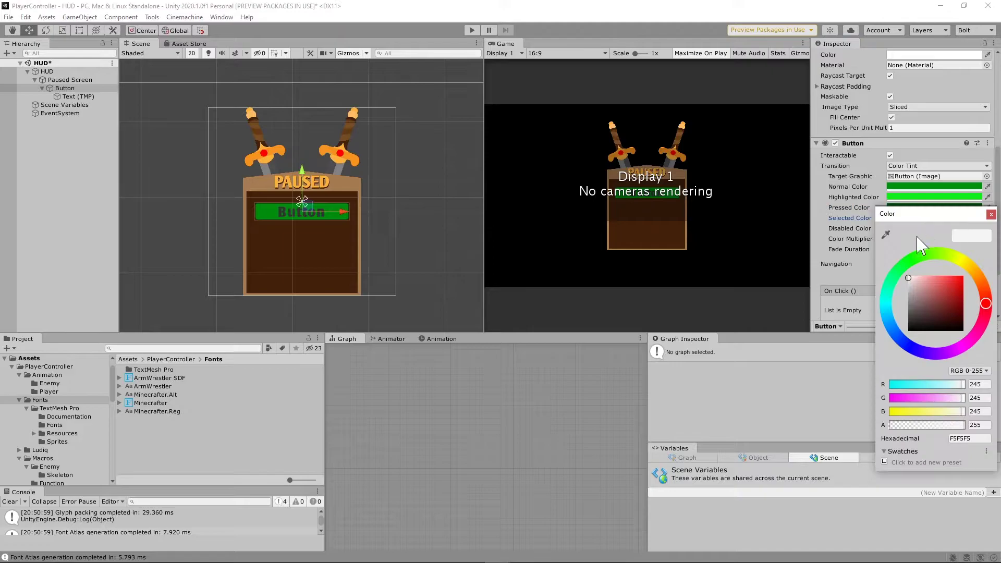
pyautogui.click(908, 261)
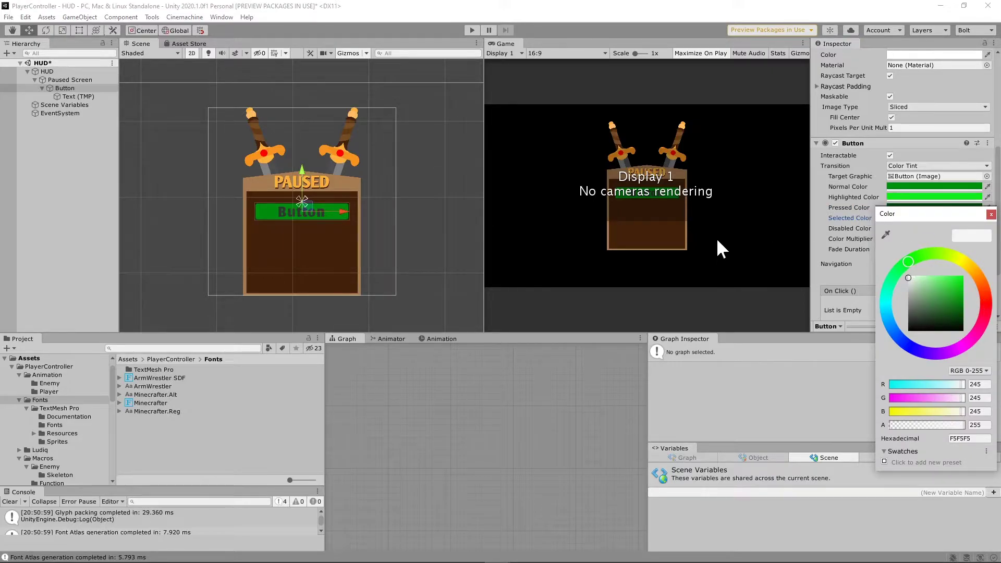
pyautogui.moveTo(940, 300); pyautogui.dragTo(973, 285)
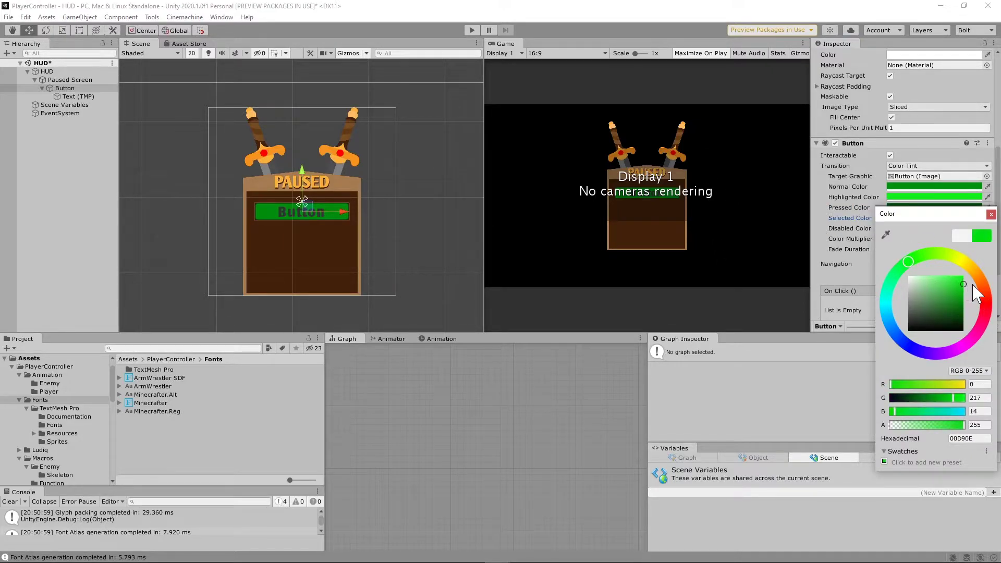
pyautogui.click(990, 214)
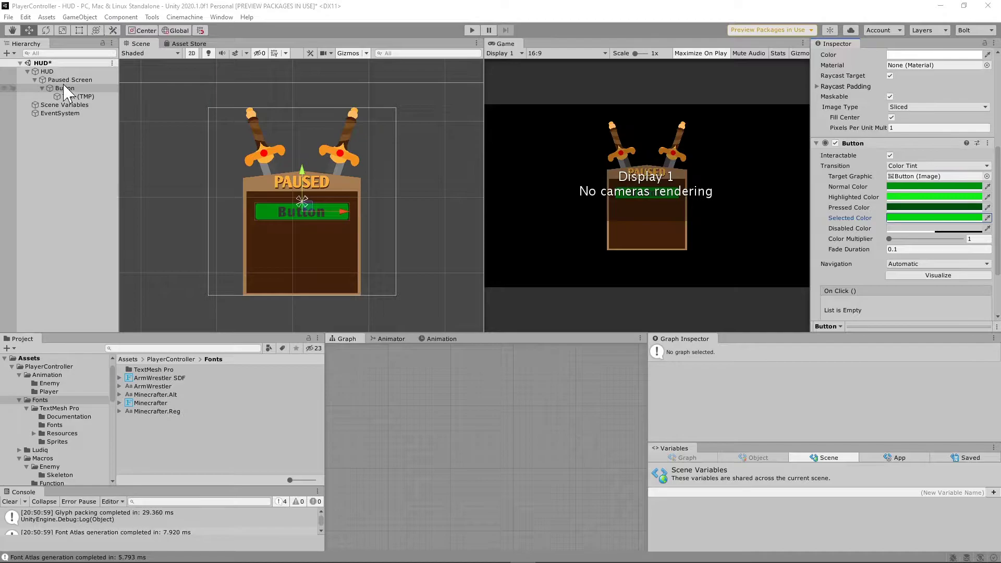
pyautogui.click(73, 97)
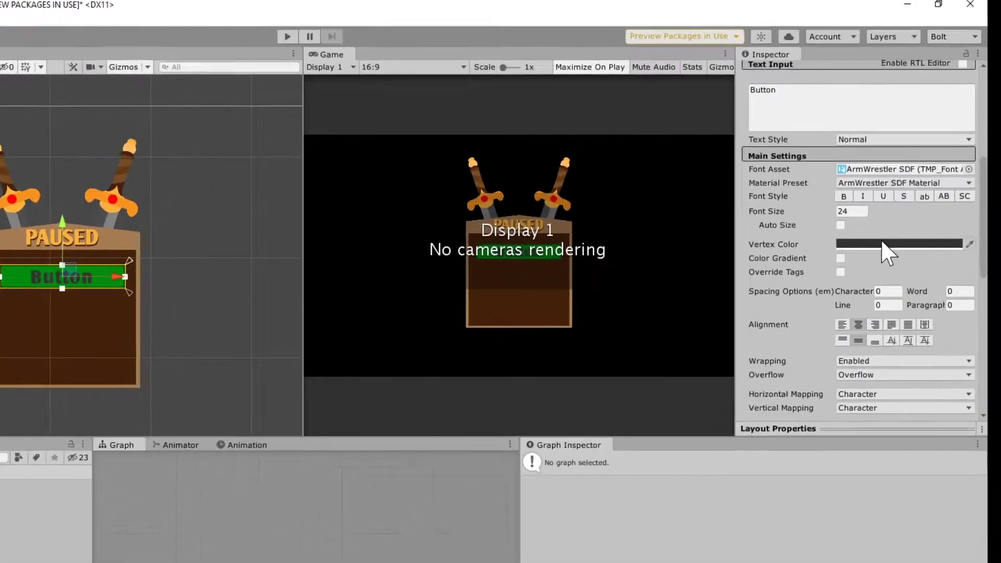
# Step: Set the Text (TMP) Vertex Color to pale cream-yellow FFFDDF
pyautogui.click(934, 187)
pyautogui.moveTo(926, 271); pyautogui.dragTo(902, 222)
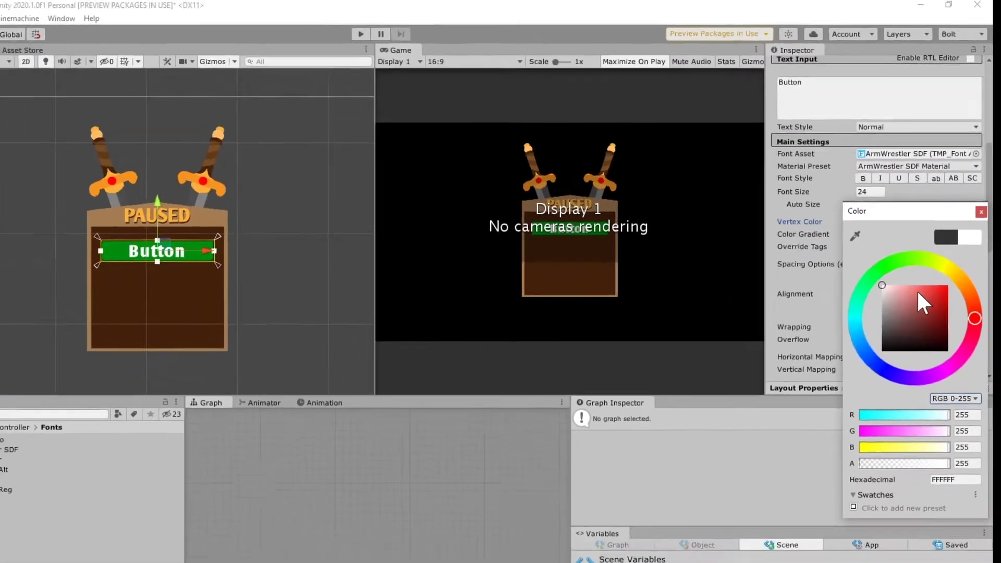
pyautogui.moveTo(841, 356); pyautogui.dragTo(845, 371)
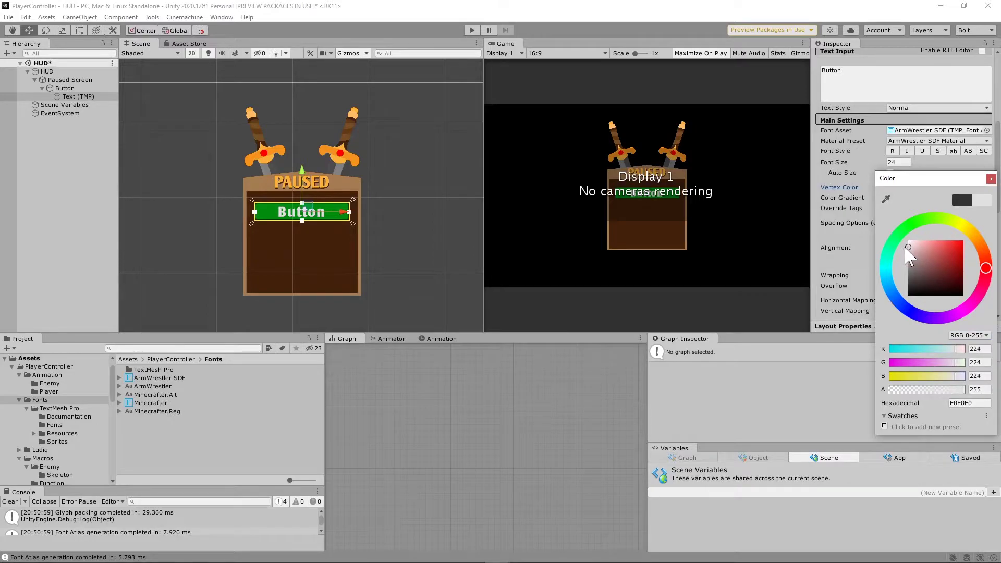
pyautogui.moveTo(908, 252); pyautogui.dragTo(905, 252)
pyautogui.moveTo(971, 236)
pyautogui.mouseDown()
pyautogui.moveTo(964, 227)
pyautogui.moveTo(918, 245)
pyautogui.mouseUp()
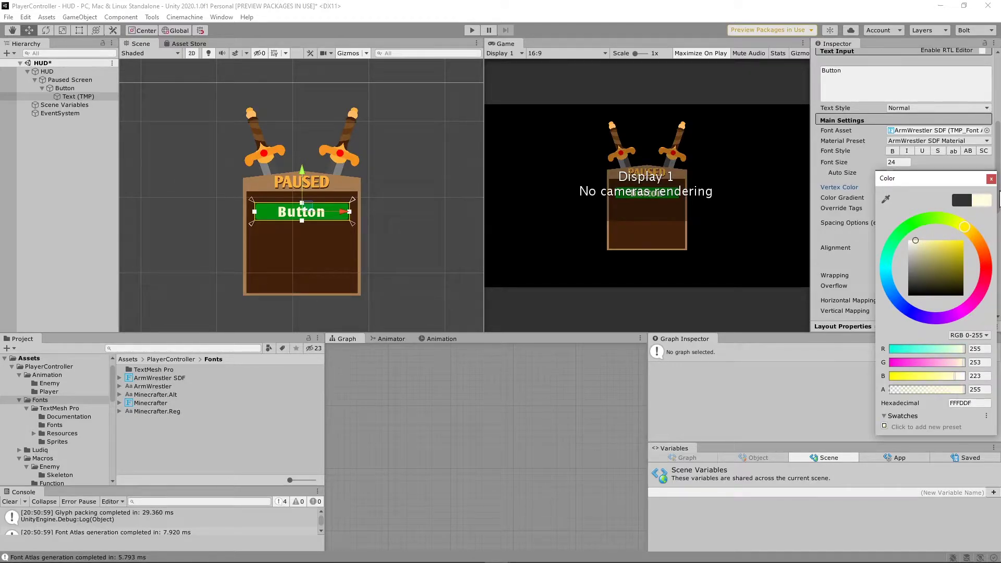
pyautogui.click(991, 179)
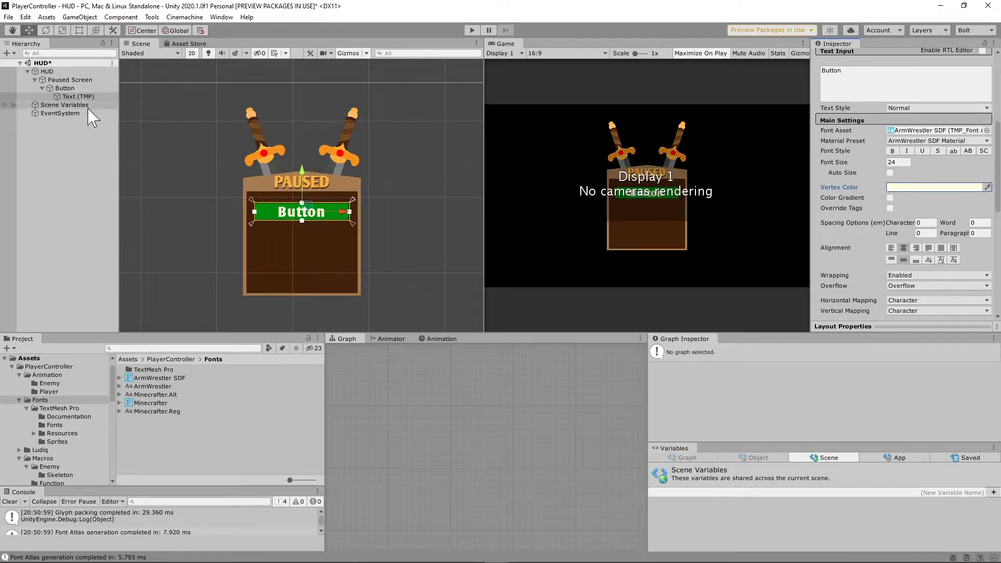
pyautogui.click(43, 89)
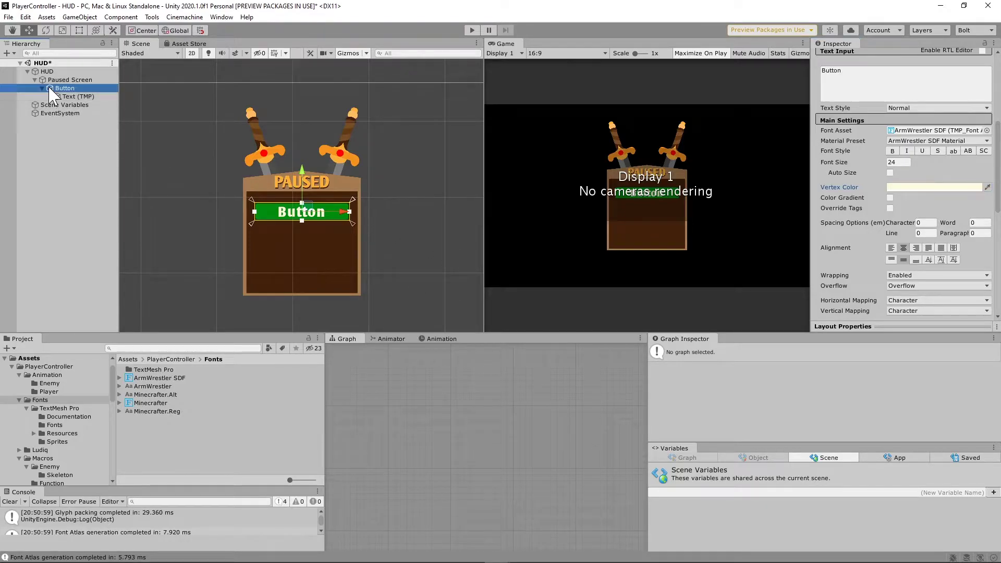
# Step: Replace the label's Text Input 'Button' with RESUME
pyautogui.click(73, 97)
pyautogui.doubleClick(831, 70)
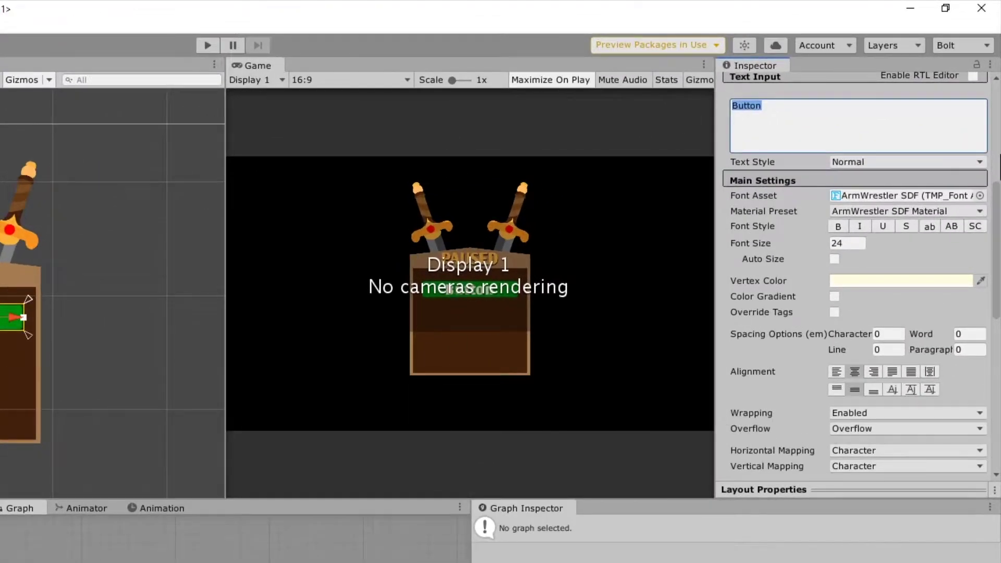
pyautogui.scroll(4, 908, 187)
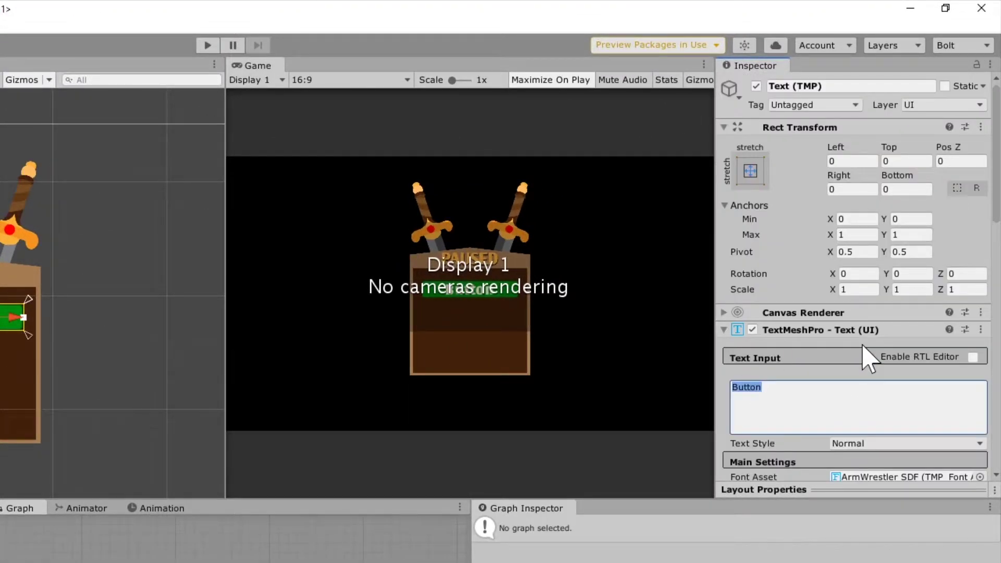
pyautogui.write('RESUME')
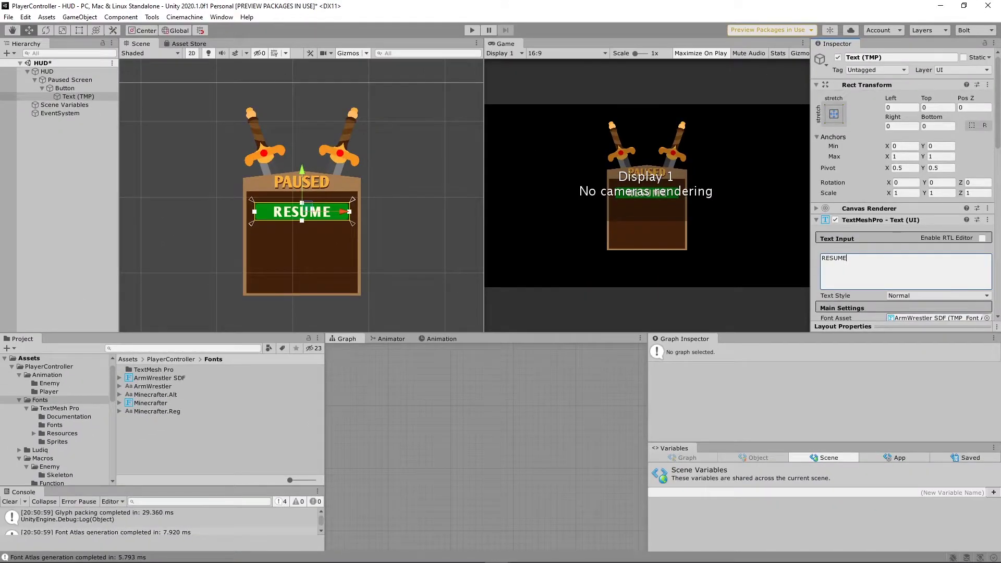
pyautogui.scroll(-3, 943, 228)
# Step: Set the RESUME label's font size to 20 and tint it pale yellow
pyautogui.click(879, 258)
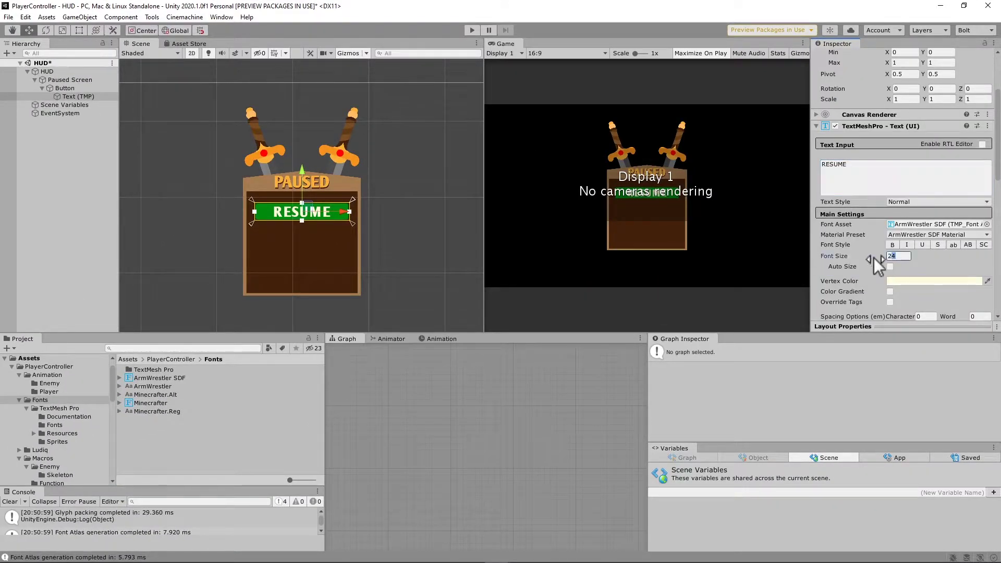
pyautogui.write('20')
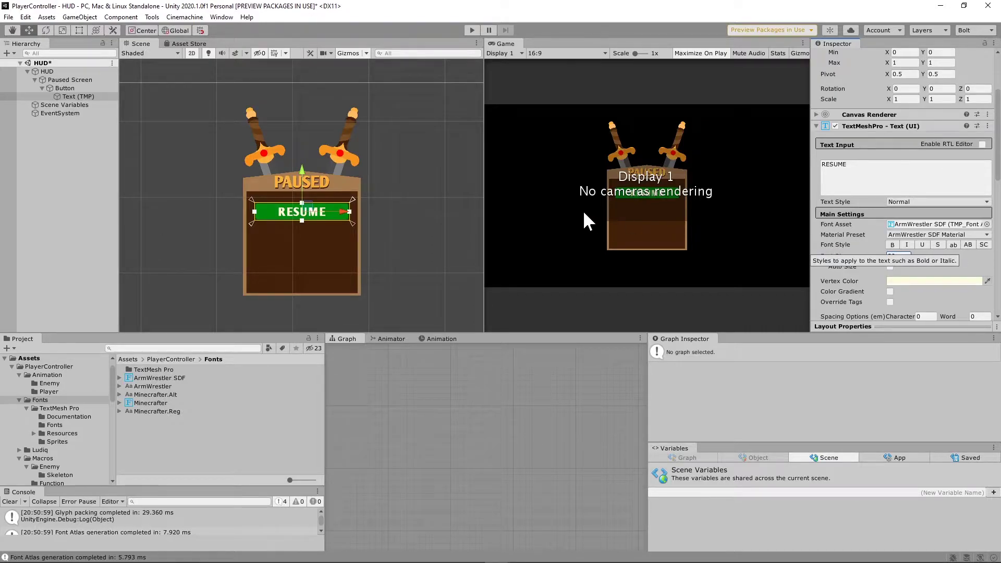
pyautogui.click(913, 281)
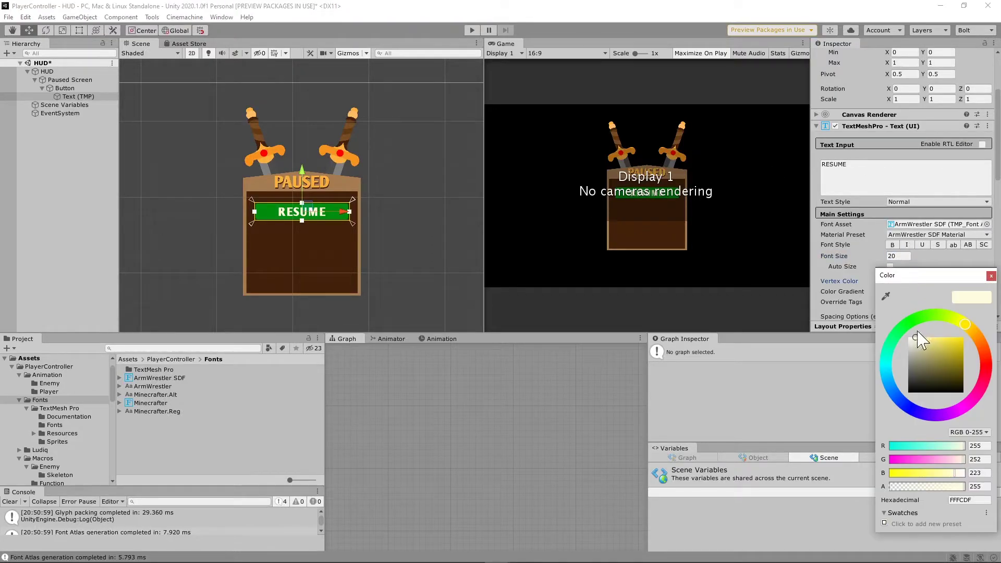
pyautogui.moveTo(922, 339)
pyautogui.mouseDown()
pyautogui.moveTo(938, 350)
pyautogui.moveTo(861, 328)
pyautogui.mouseUp()
pyautogui.click(381, 268)
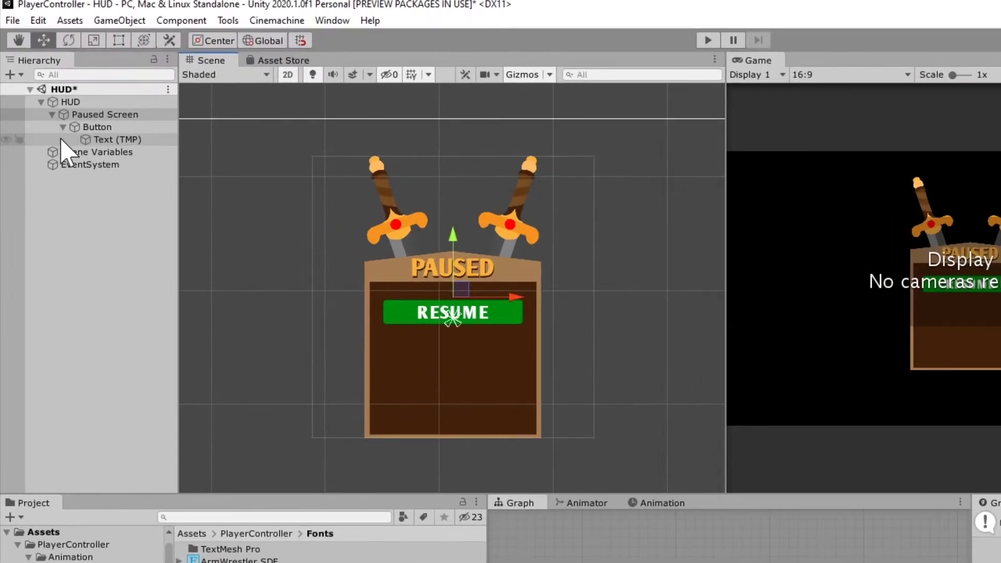
# Step: Rename the Button object to 'Resume Button'
pyautogui.click(41, 88)
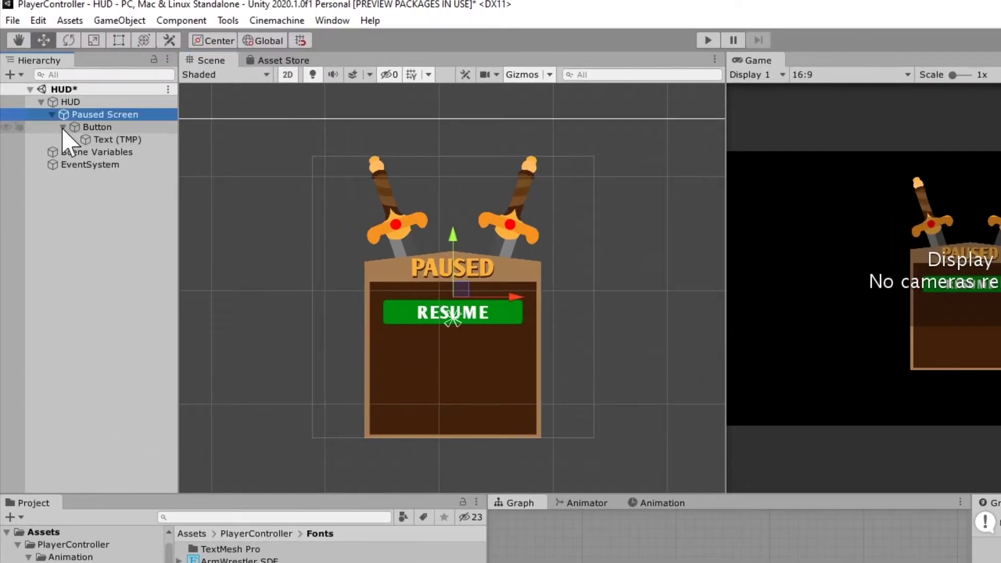
pyautogui.click(63, 127)
pyautogui.click(87, 128)
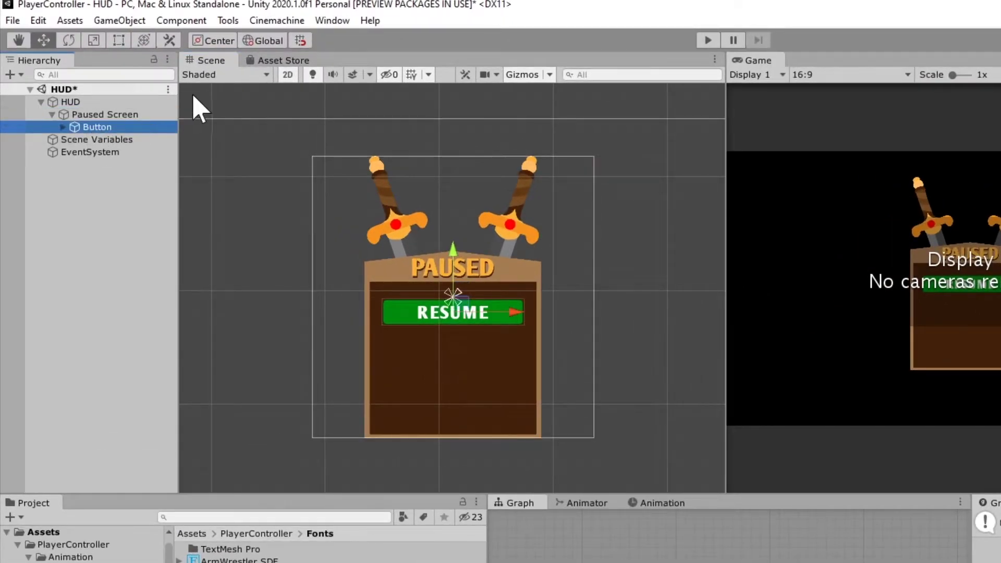
pyautogui.press('F2')
pyautogui.write('Resume')
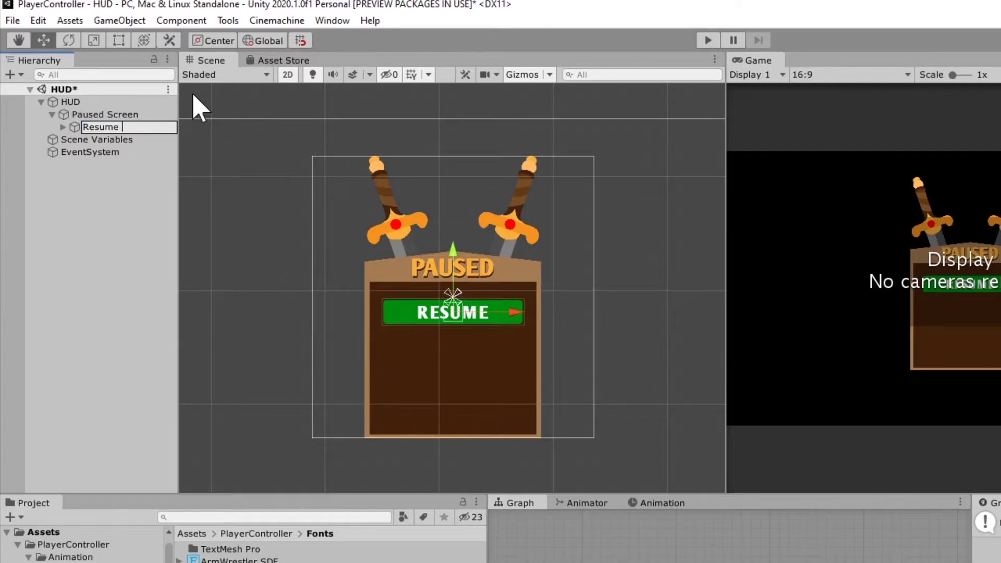
pyautogui.write(' Button')
pyautogui.press('Return')
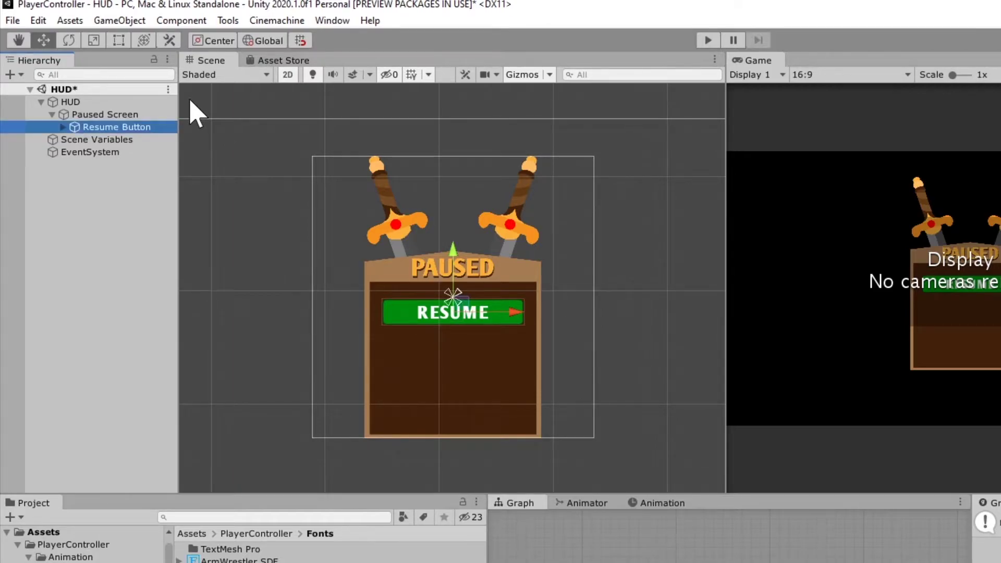
# Step: Duplicate Resume Button twice and move the copy down so three buttons stack
pyautogui.rightClick(97, 128)
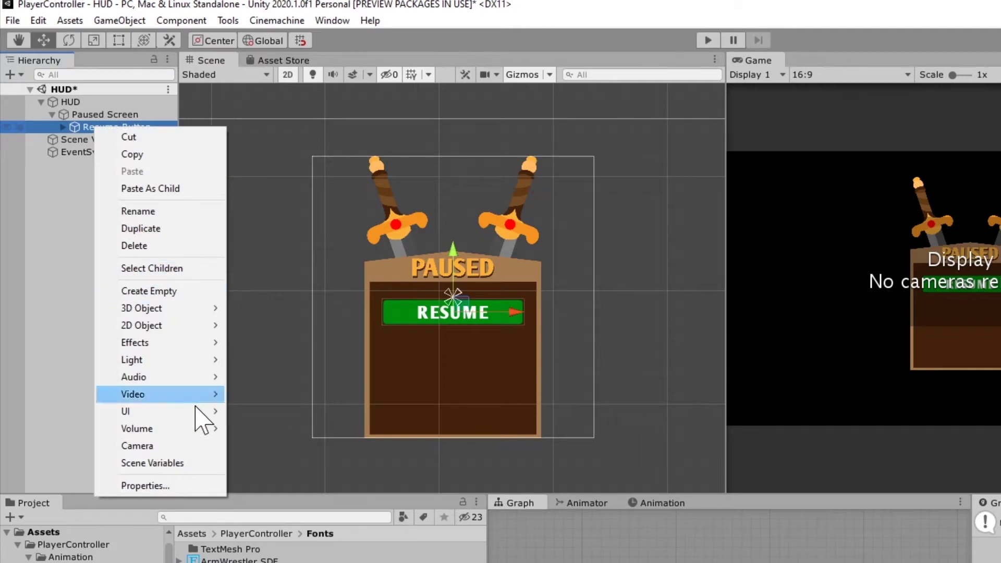
pyautogui.click(147, 238)
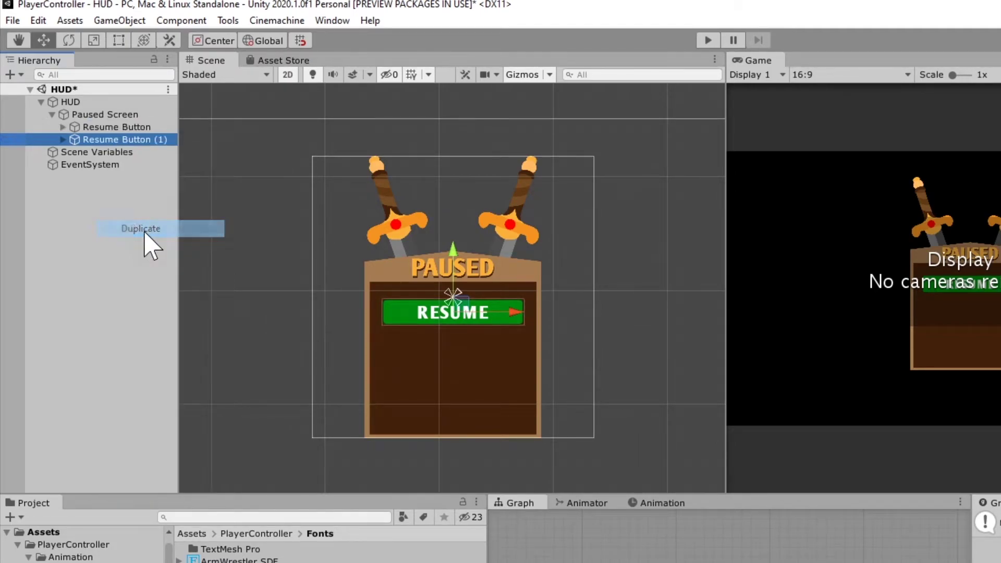
pyautogui.rightClick(98, 138)
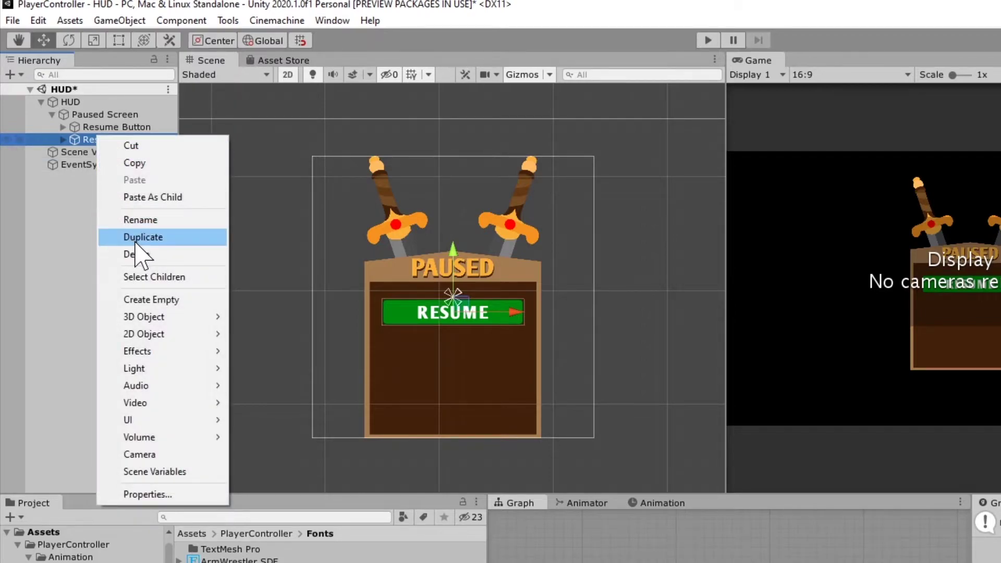
pyautogui.click(138, 238)
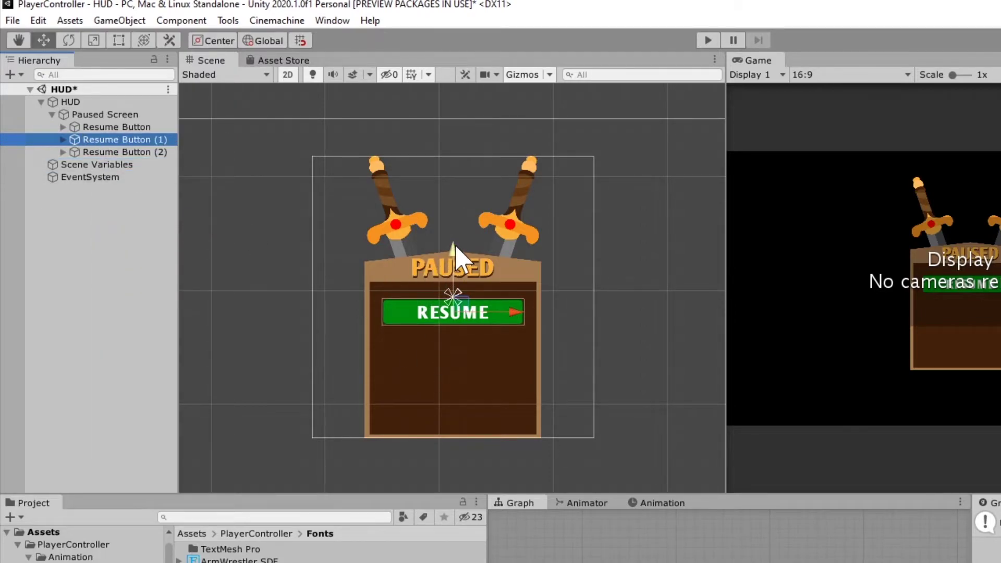
pyautogui.moveTo(458, 255); pyautogui.dragTo(452, 341)
pyautogui.click(97, 152)
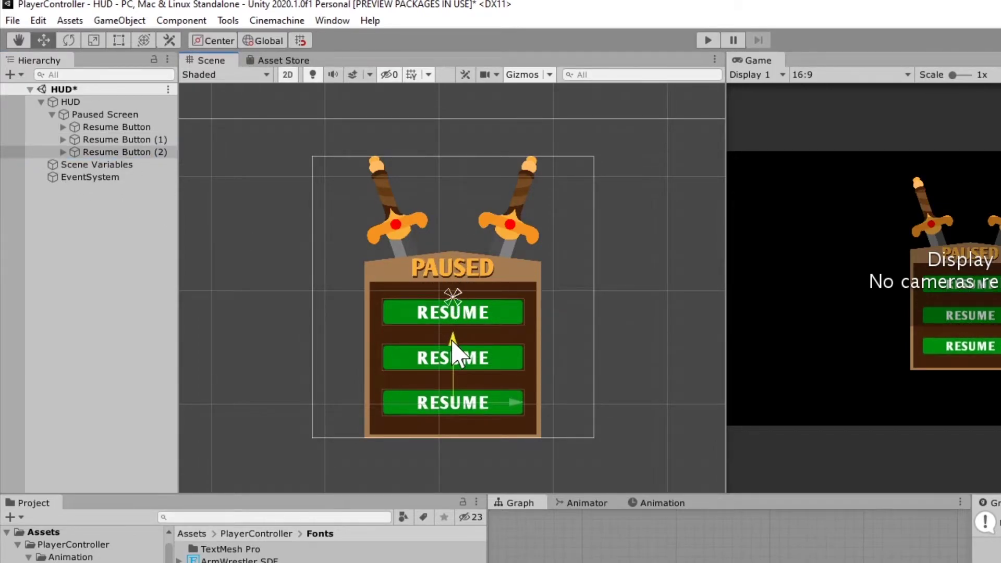
pyautogui.click(421, 354)
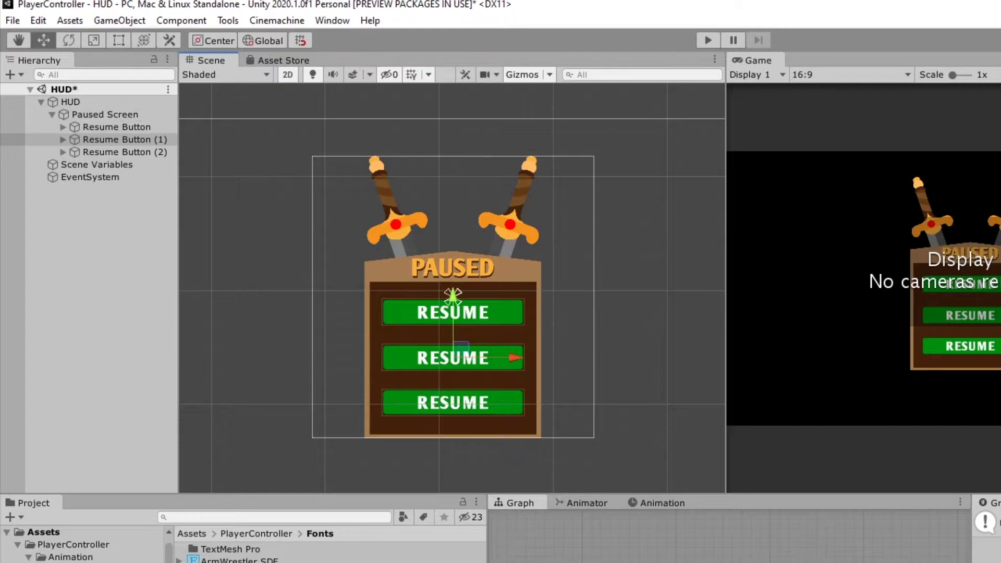
# Step: Rename the second button object to 'Settings Button'
pyautogui.click(95, 141)
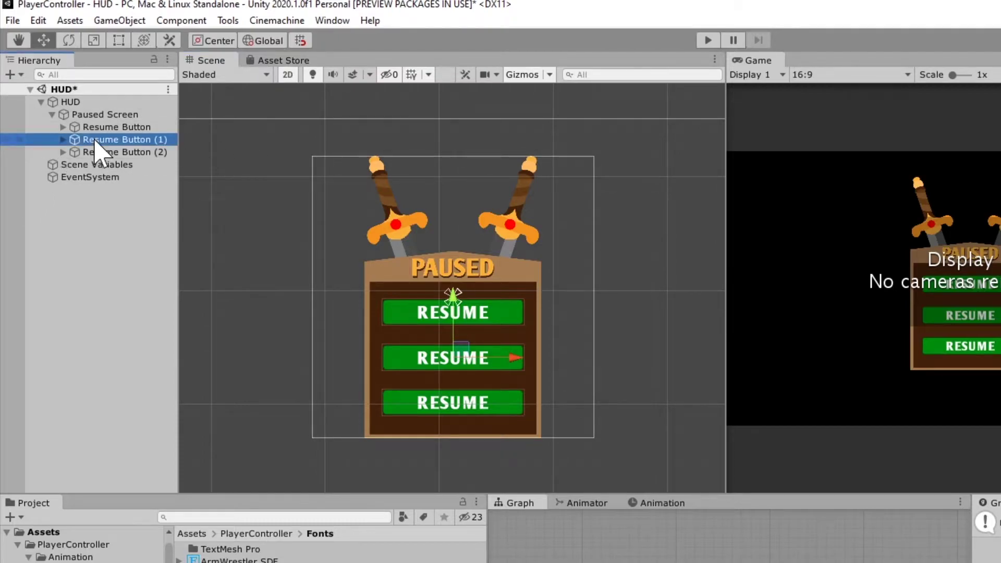
pyautogui.press('F2')
pyautogui.write('S')
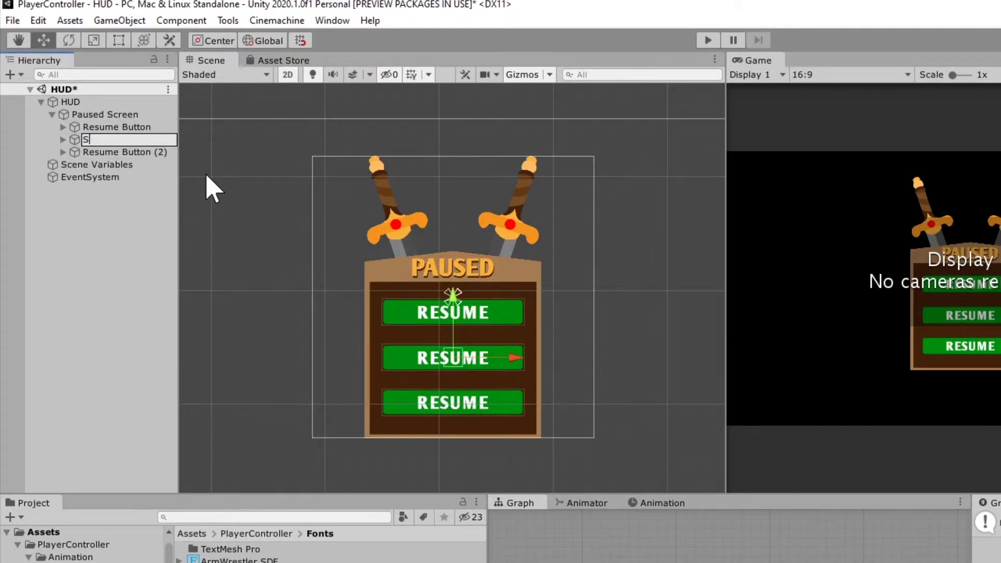
pyautogui.write('ettings Butt')
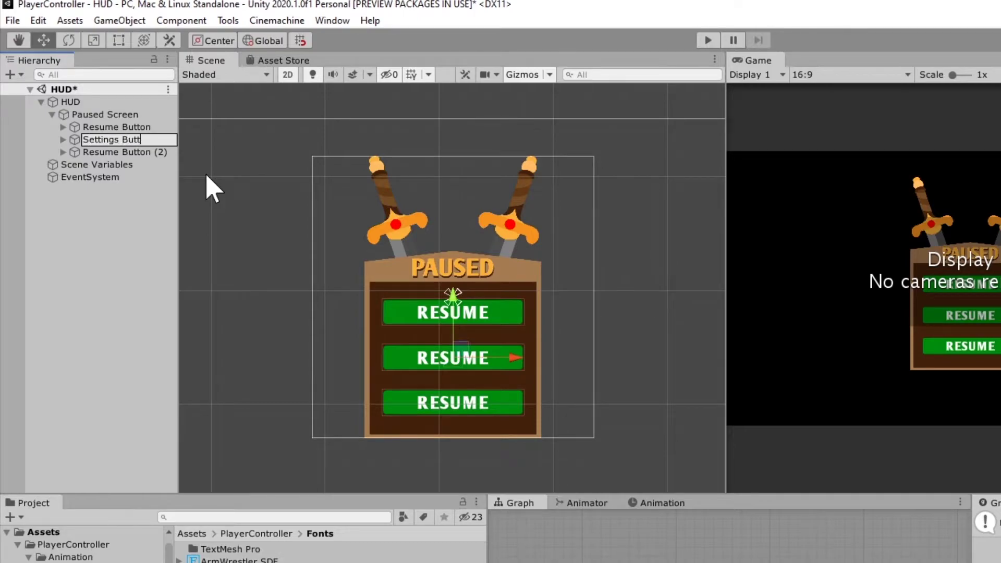
pyautogui.write('on')
pyautogui.press('Return')
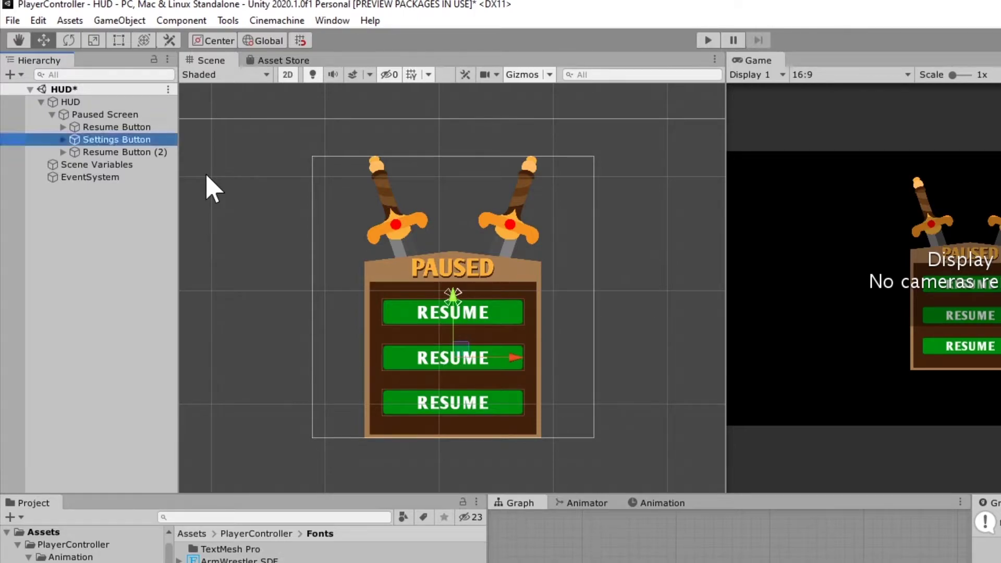
# Step: Rename the third button object to 'Quit Button' and select Settings Button's text child
pyautogui.click(114, 152)
pyautogui.press('F2')
pyautogui.write('Qui')
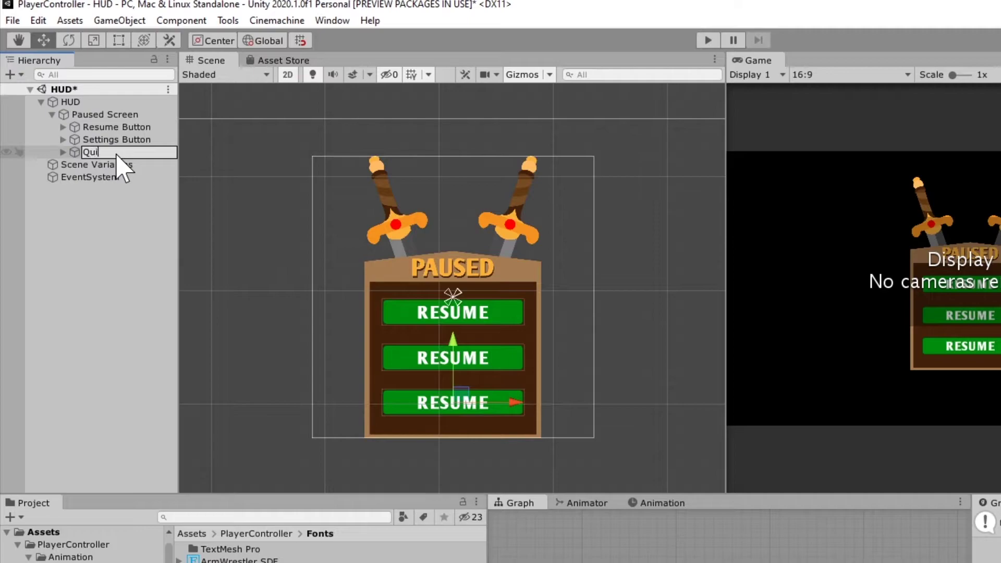
pyautogui.write('t Button')
pyautogui.press('Return')
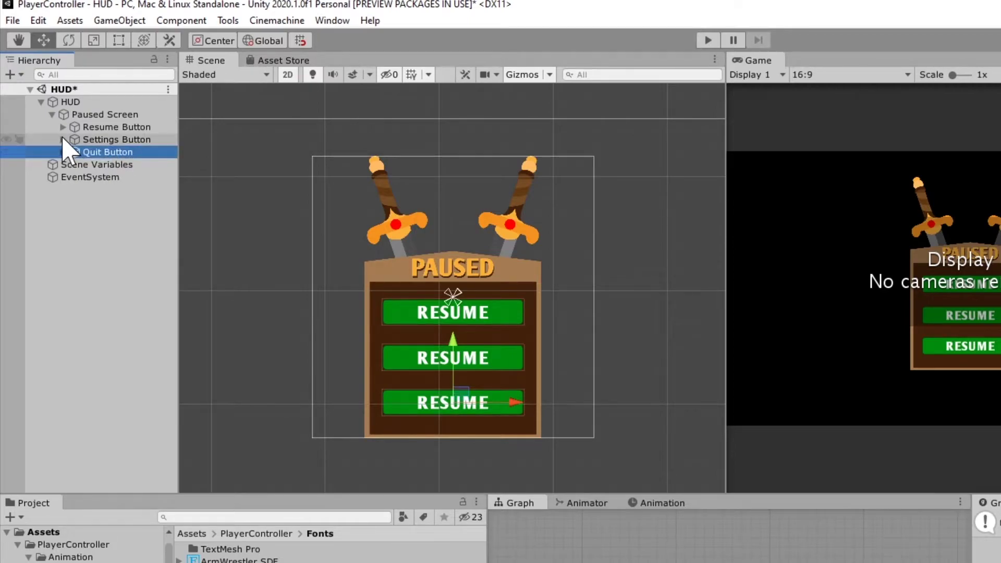
pyautogui.click(63, 139)
pyautogui.click(92, 151)
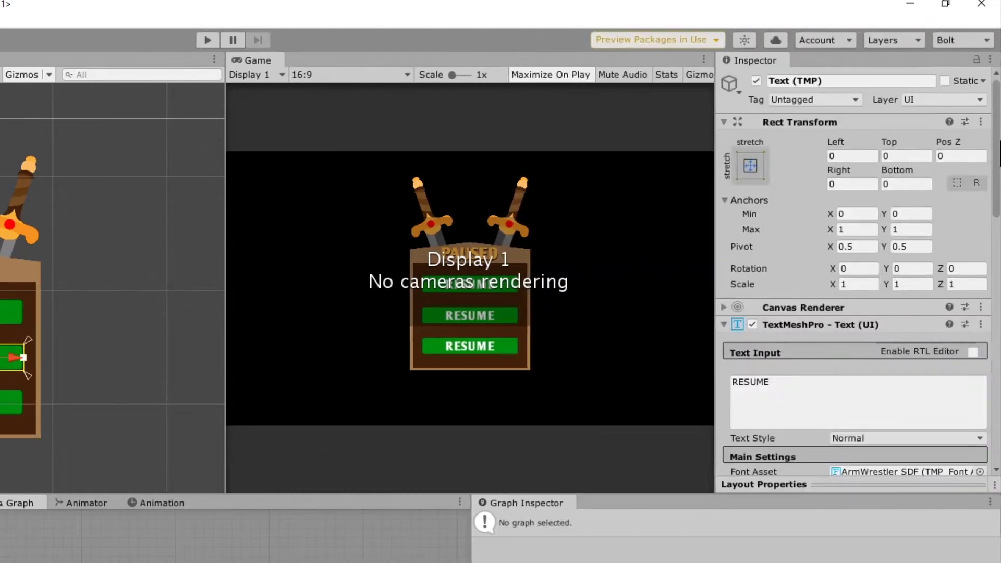
# Step: Change the Settings Button's Text Input from RESUME to SETTINGS
pyautogui.click(856, 396)
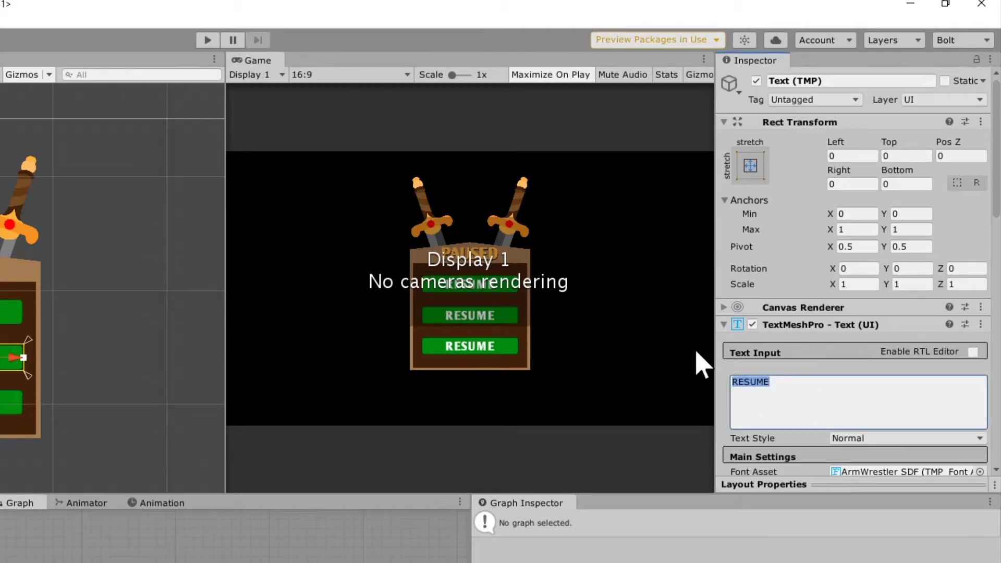
pyautogui.write('SETTINGS')
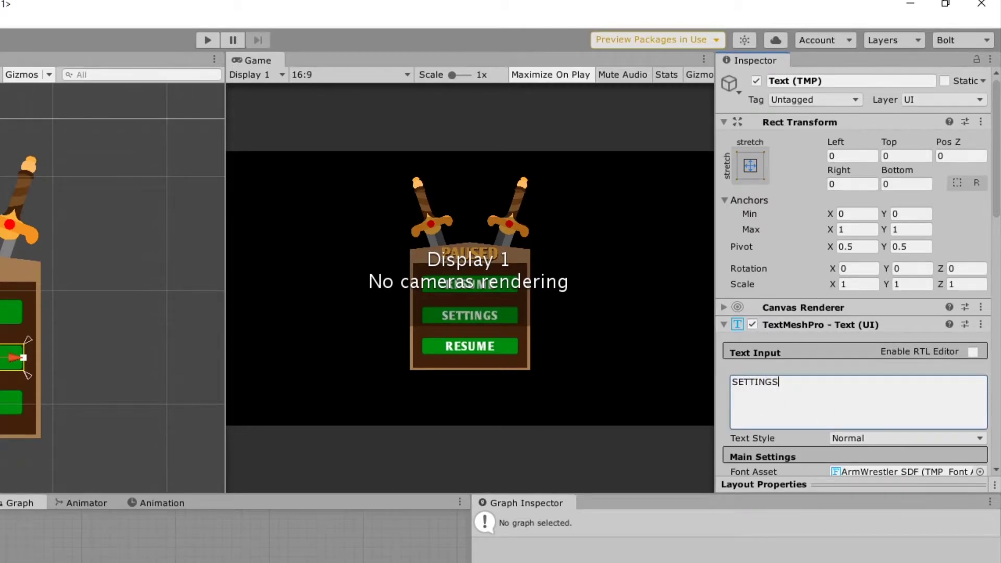
pyautogui.scroll(-10, 848, 368)
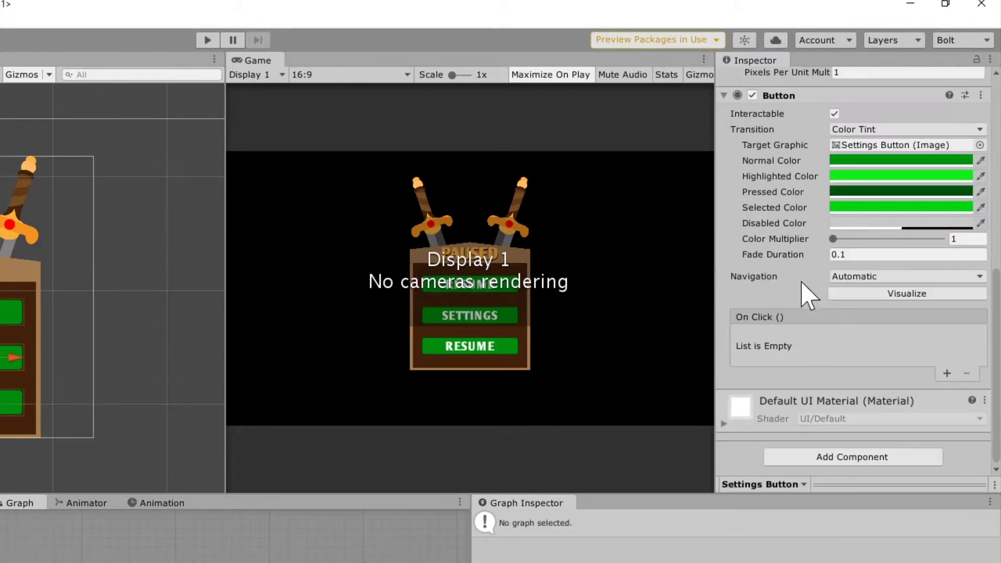
# Step: Make the Settings Button's Normal colour blue and Highlighted colour cyan-blue
pyautogui.click(871, 159)
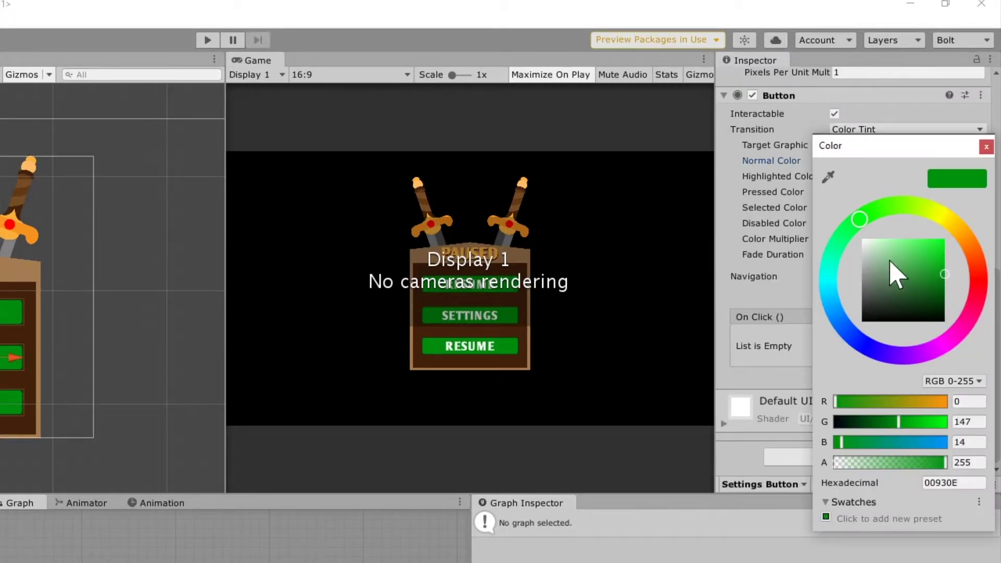
pyautogui.click(832, 307)
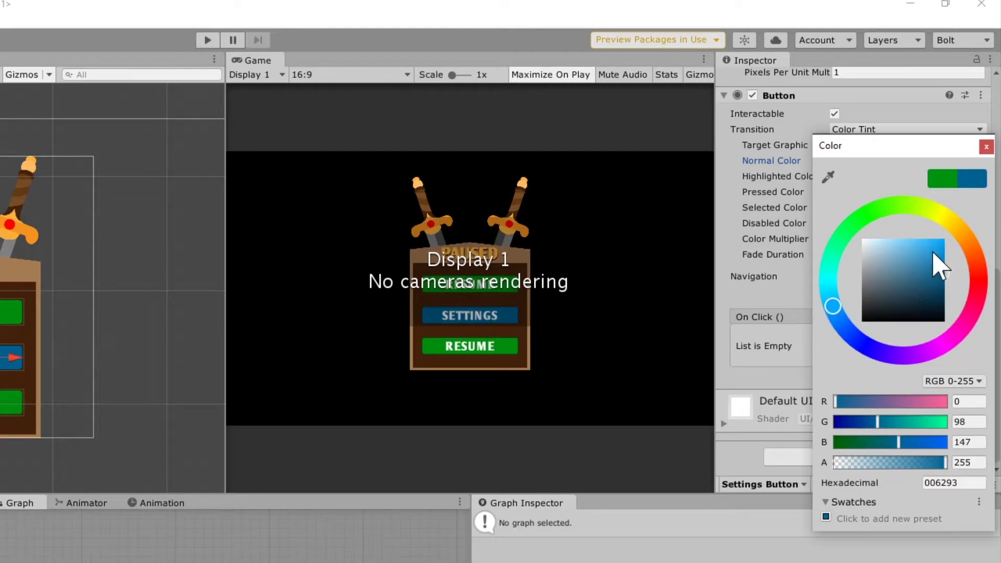
pyautogui.click(985, 147)
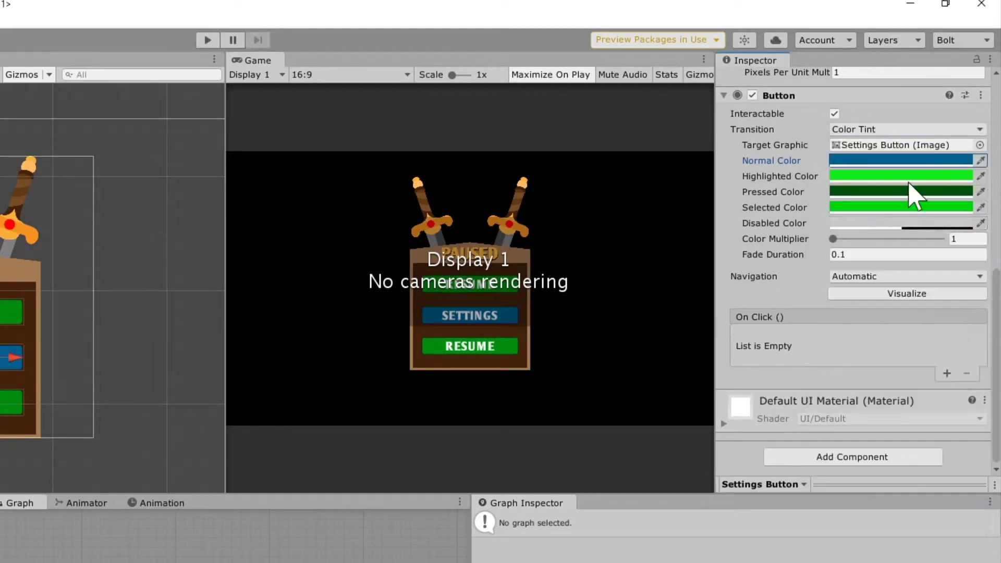
pyautogui.click(868, 176)
pyautogui.click(829, 313)
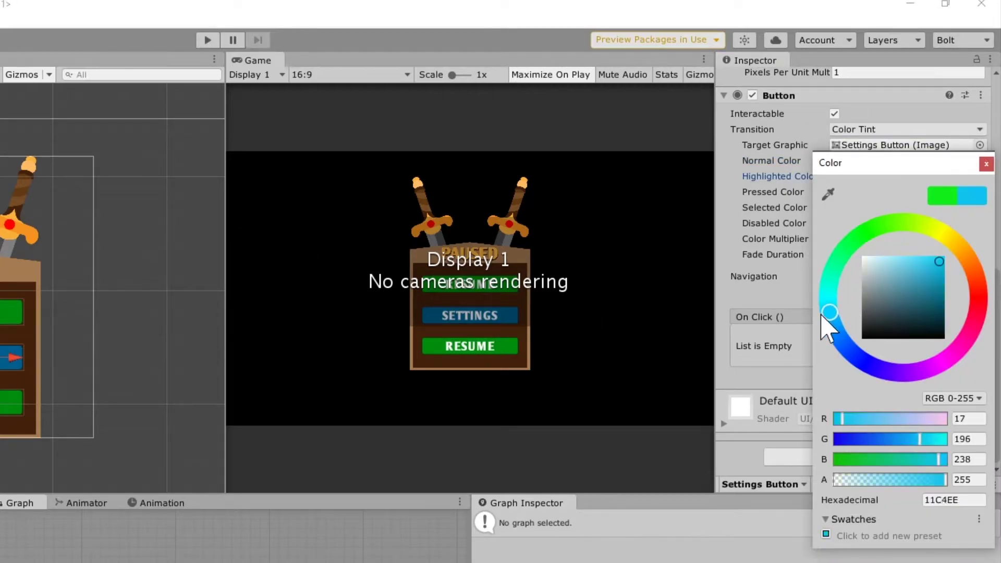
pyautogui.click(986, 164)
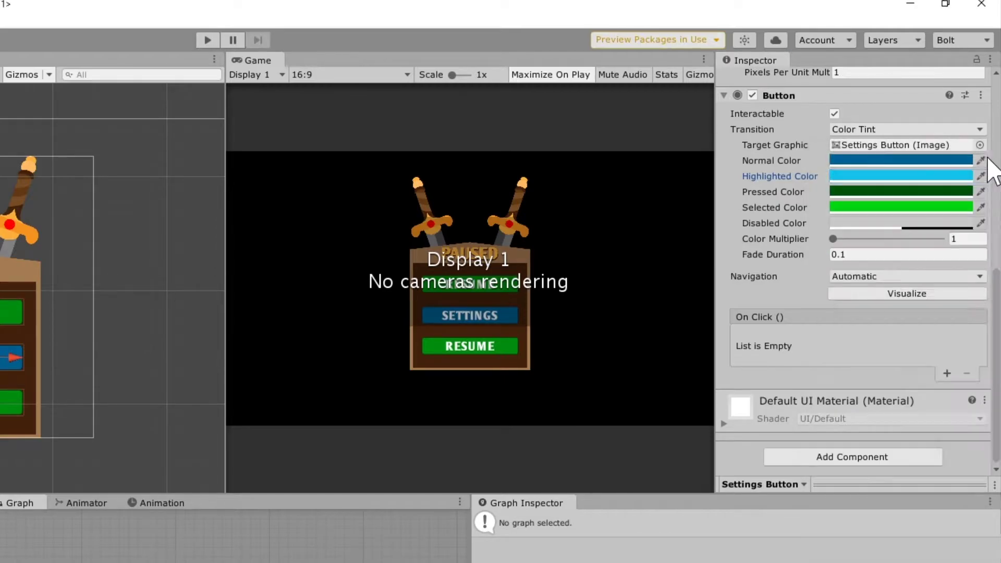
# Step: Make the Settings Button's Pressed colour dark navy and Selected colour blue
pyautogui.click(858, 193)
pyautogui.moveTo(834, 362); pyautogui.dragTo(852, 377)
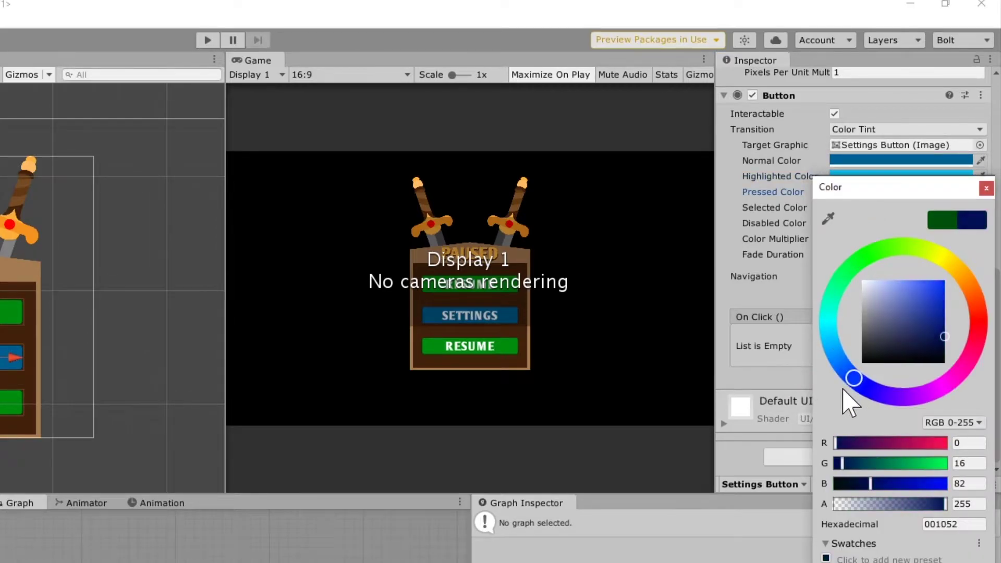
pyautogui.click(986, 188)
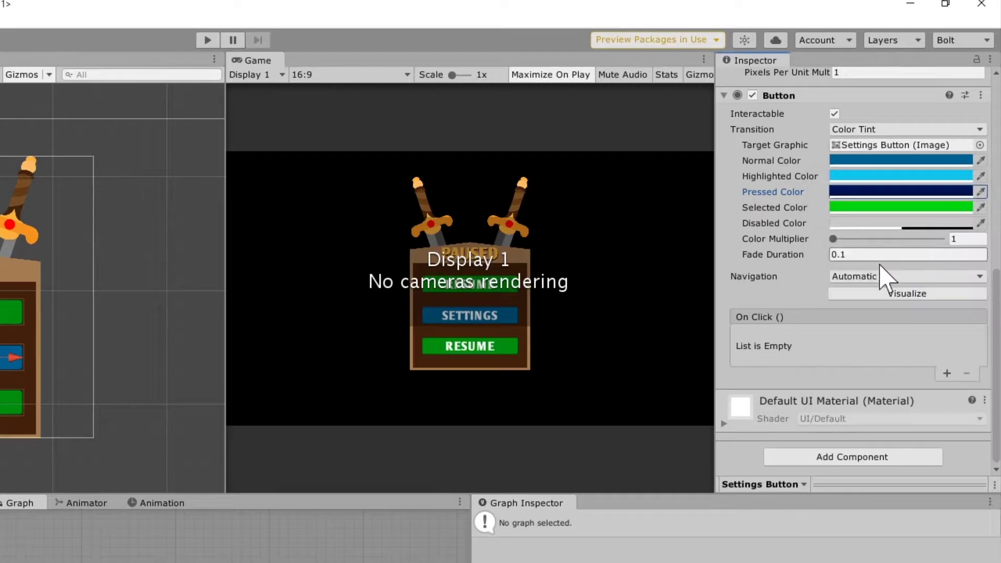
pyautogui.click(861, 207)
pyautogui.moveTo(829, 367); pyautogui.dragTo(798, 381)
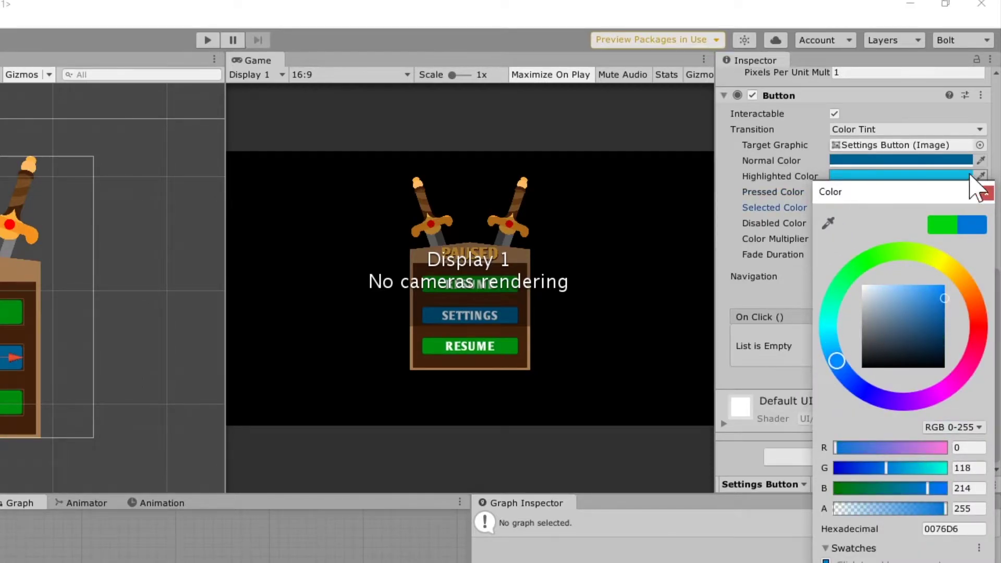
pyautogui.click(985, 193)
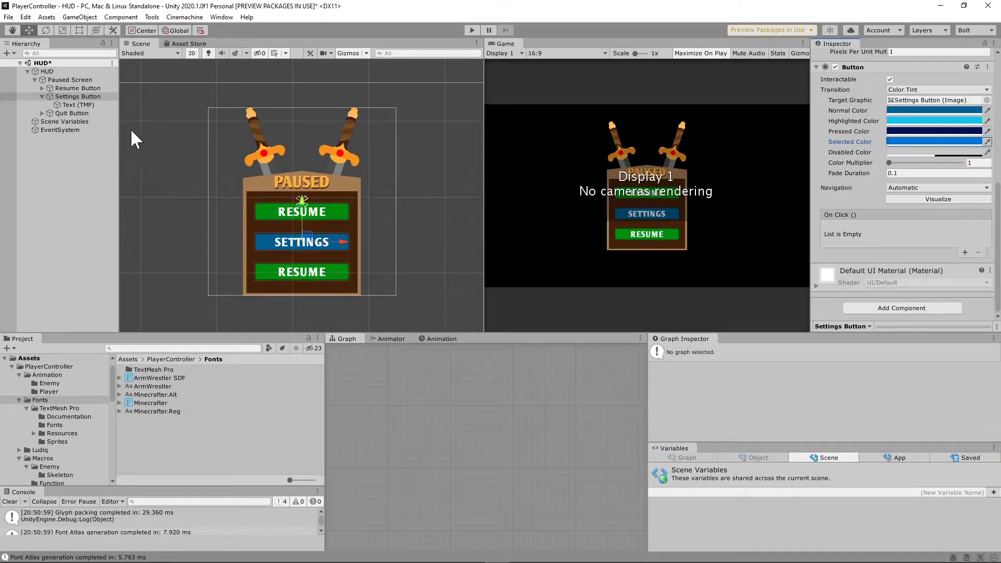
# Step: Change the Quit Button's label text to QUIT and enter Play mode
pyautogui.click(64, 121)
pyautogui.click(71, 113)
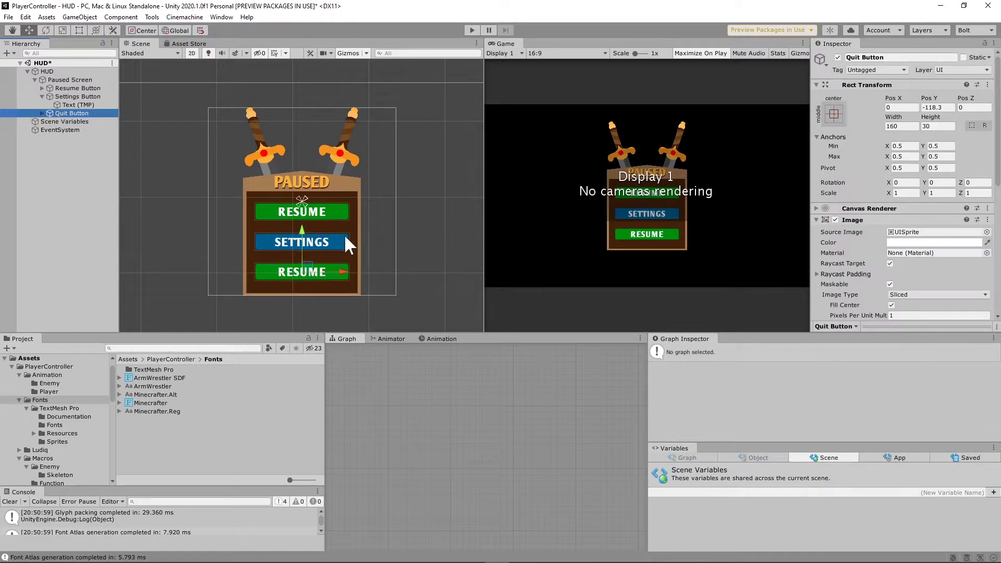
pyautogui.click(42, 113)
pyautogui.click(79, 122)
pyautogui.click(865, 273)
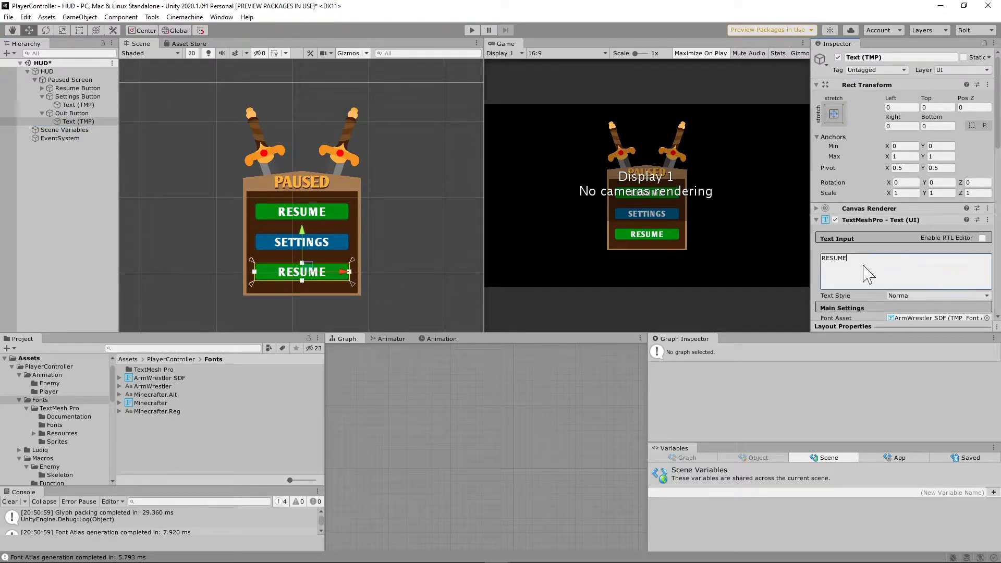
pyautogui.hotkey('ctrl', 'a')
pyautogui.write('QUI')
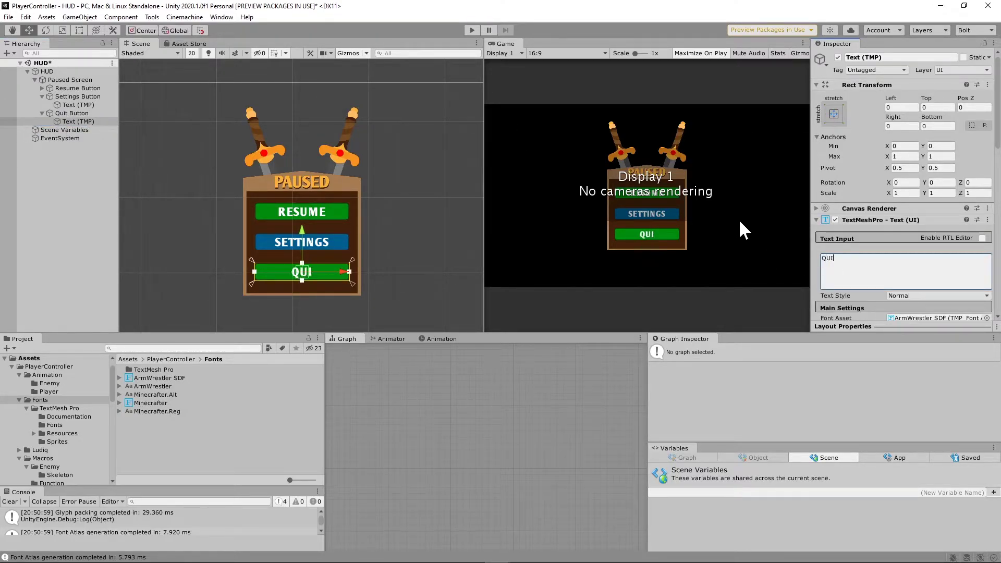
pyautogui.write('T')
pyautogui.click(468, 29)
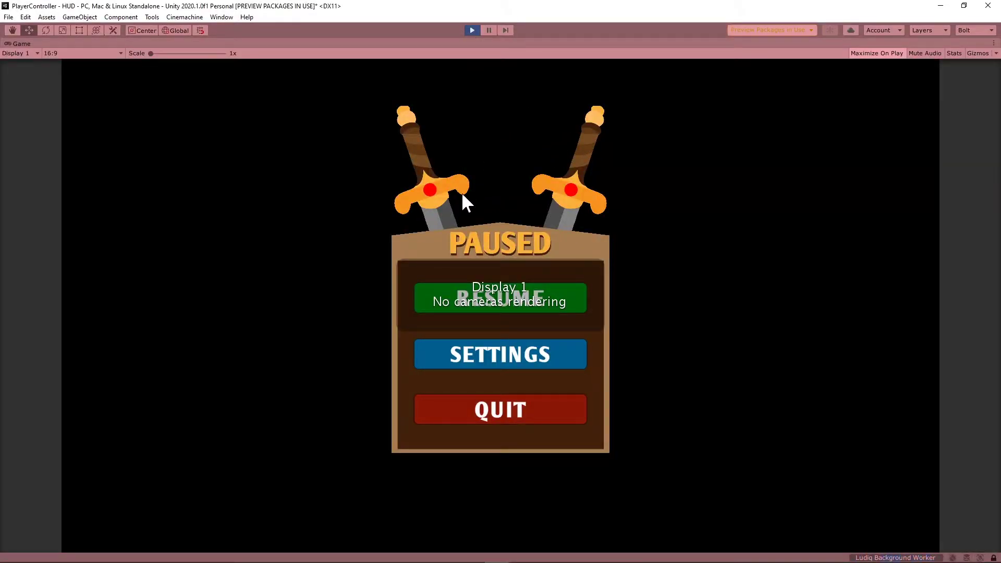